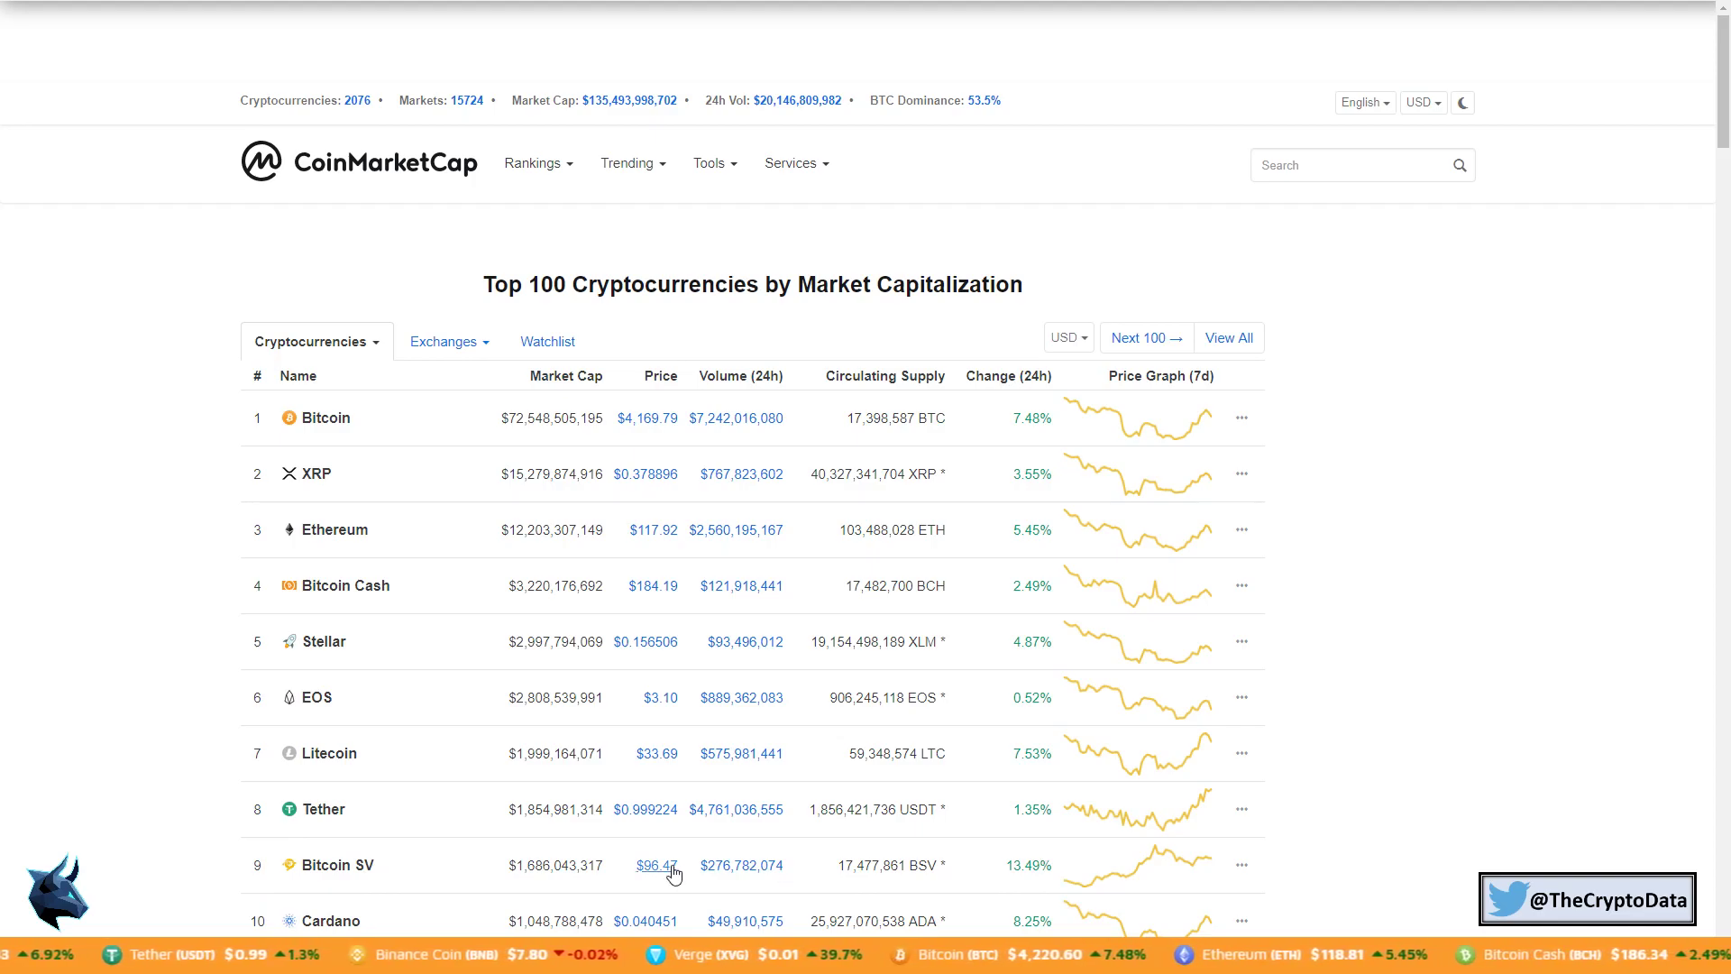
pyautogui.scroll(-3, 646, 706)
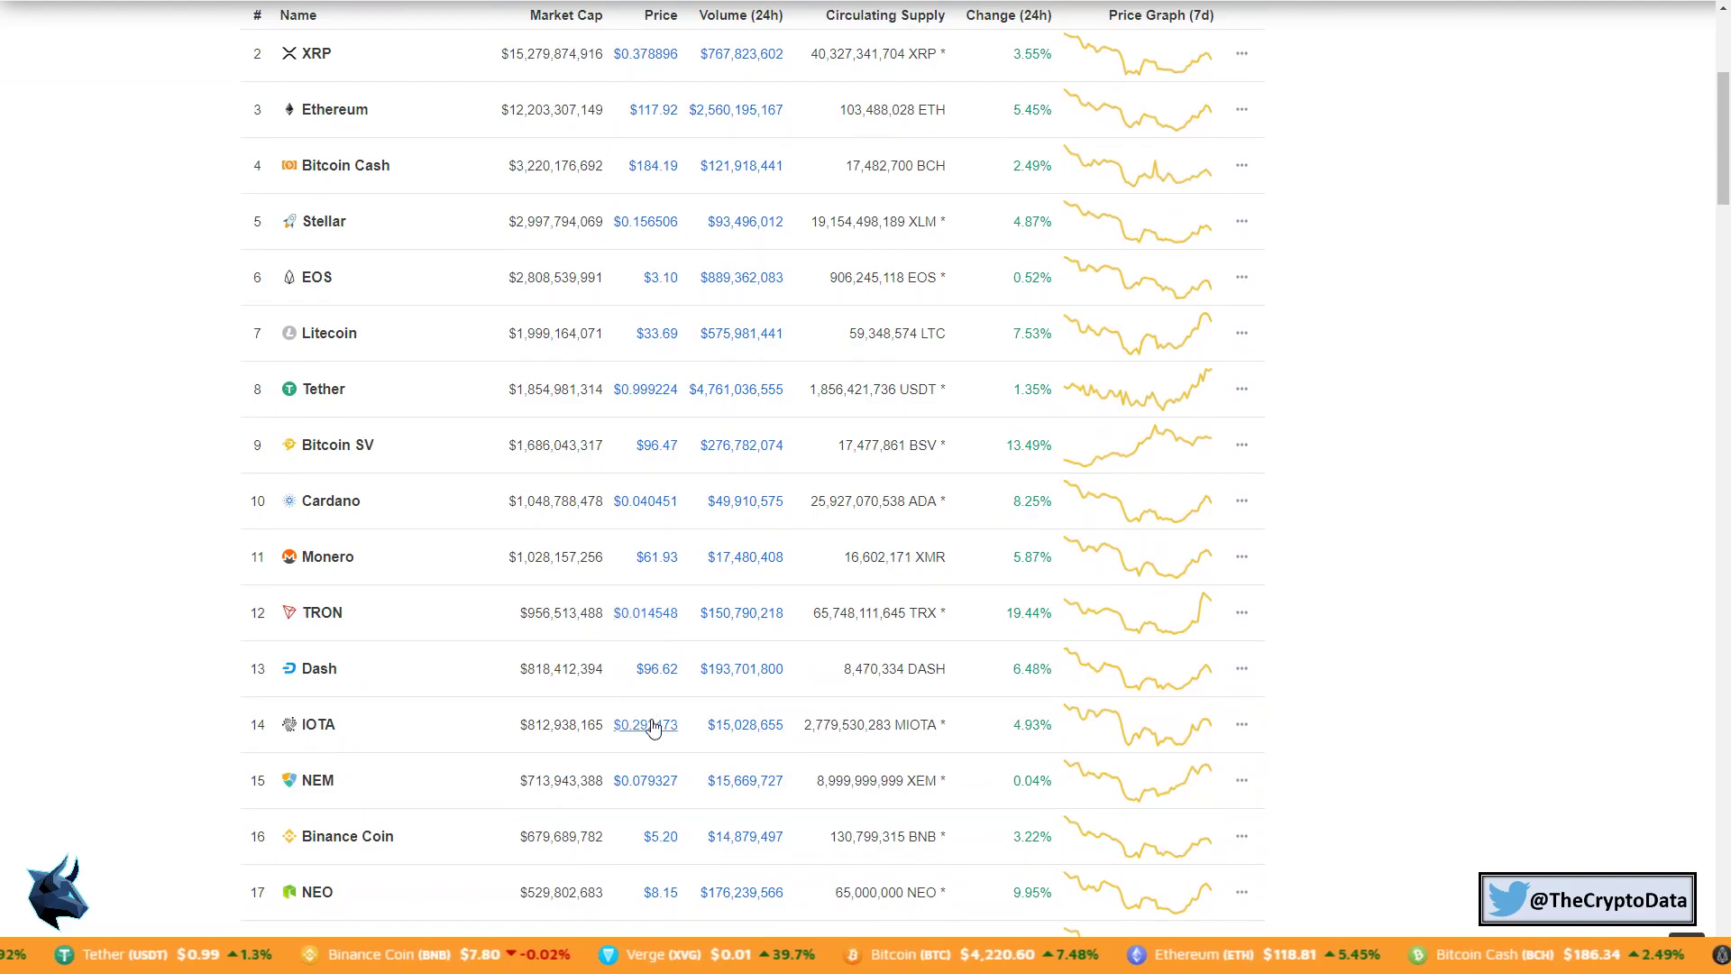
pyautogui.scroll(3, 659, 727)
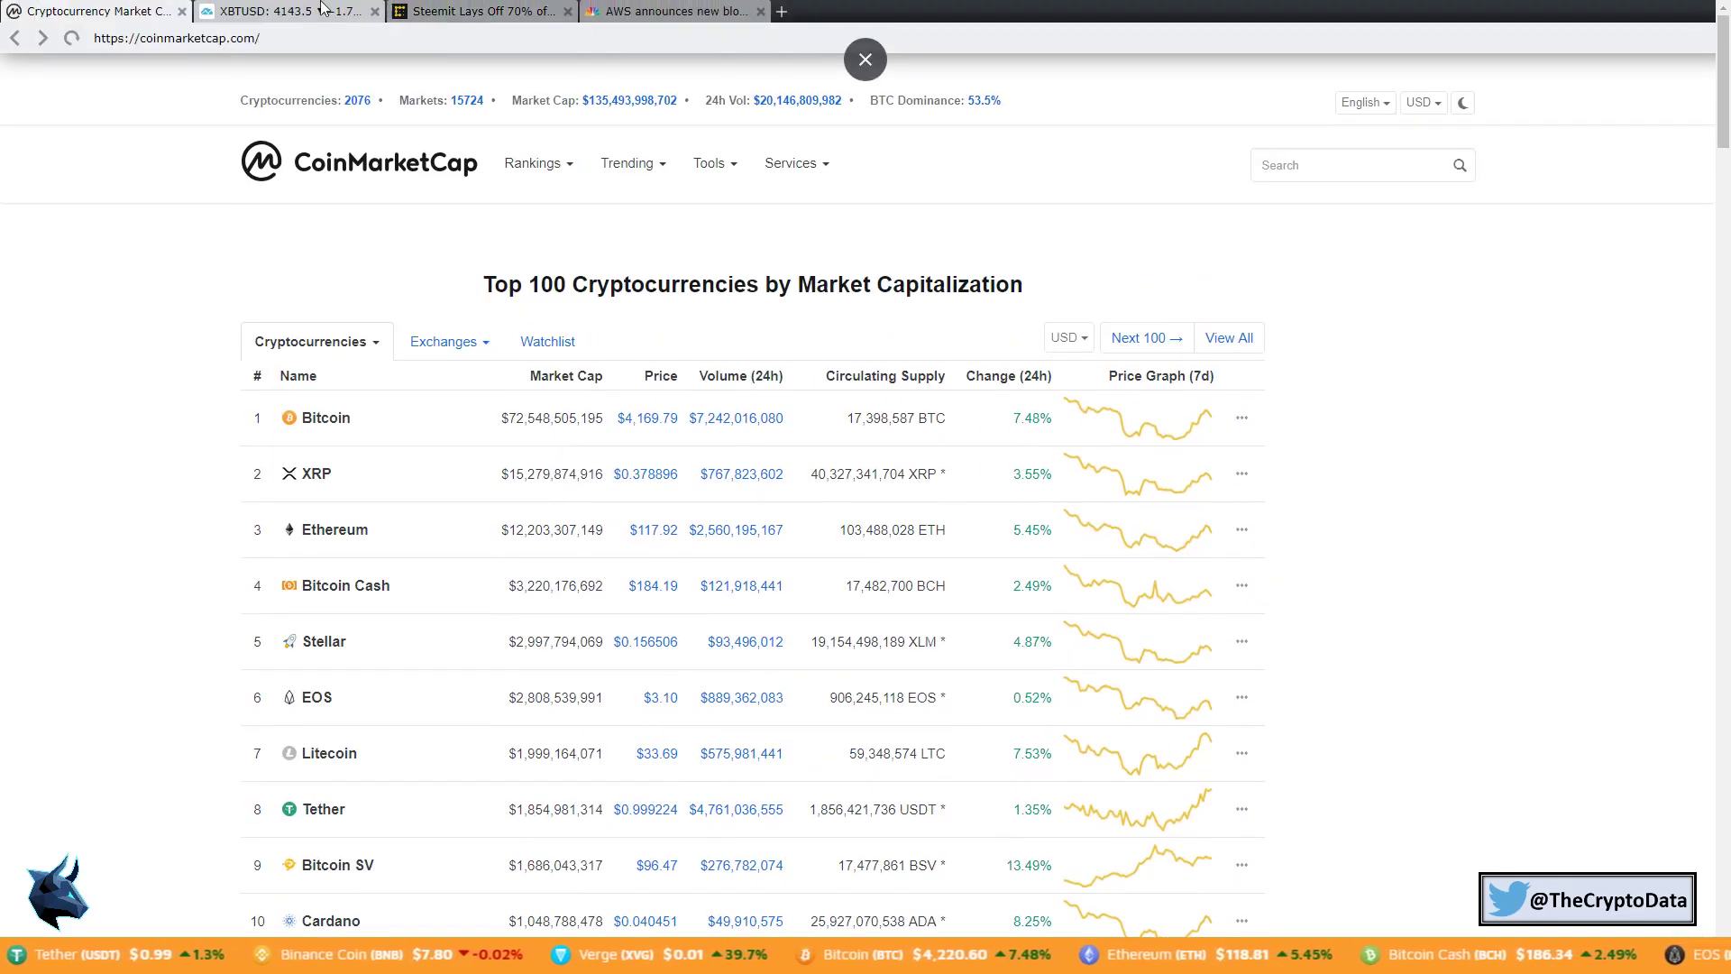
# - Pan the Bitcoin 4-hour chart through earlier history, then reset to the latest bar with trailing space
pyautogui.click(224, 8)
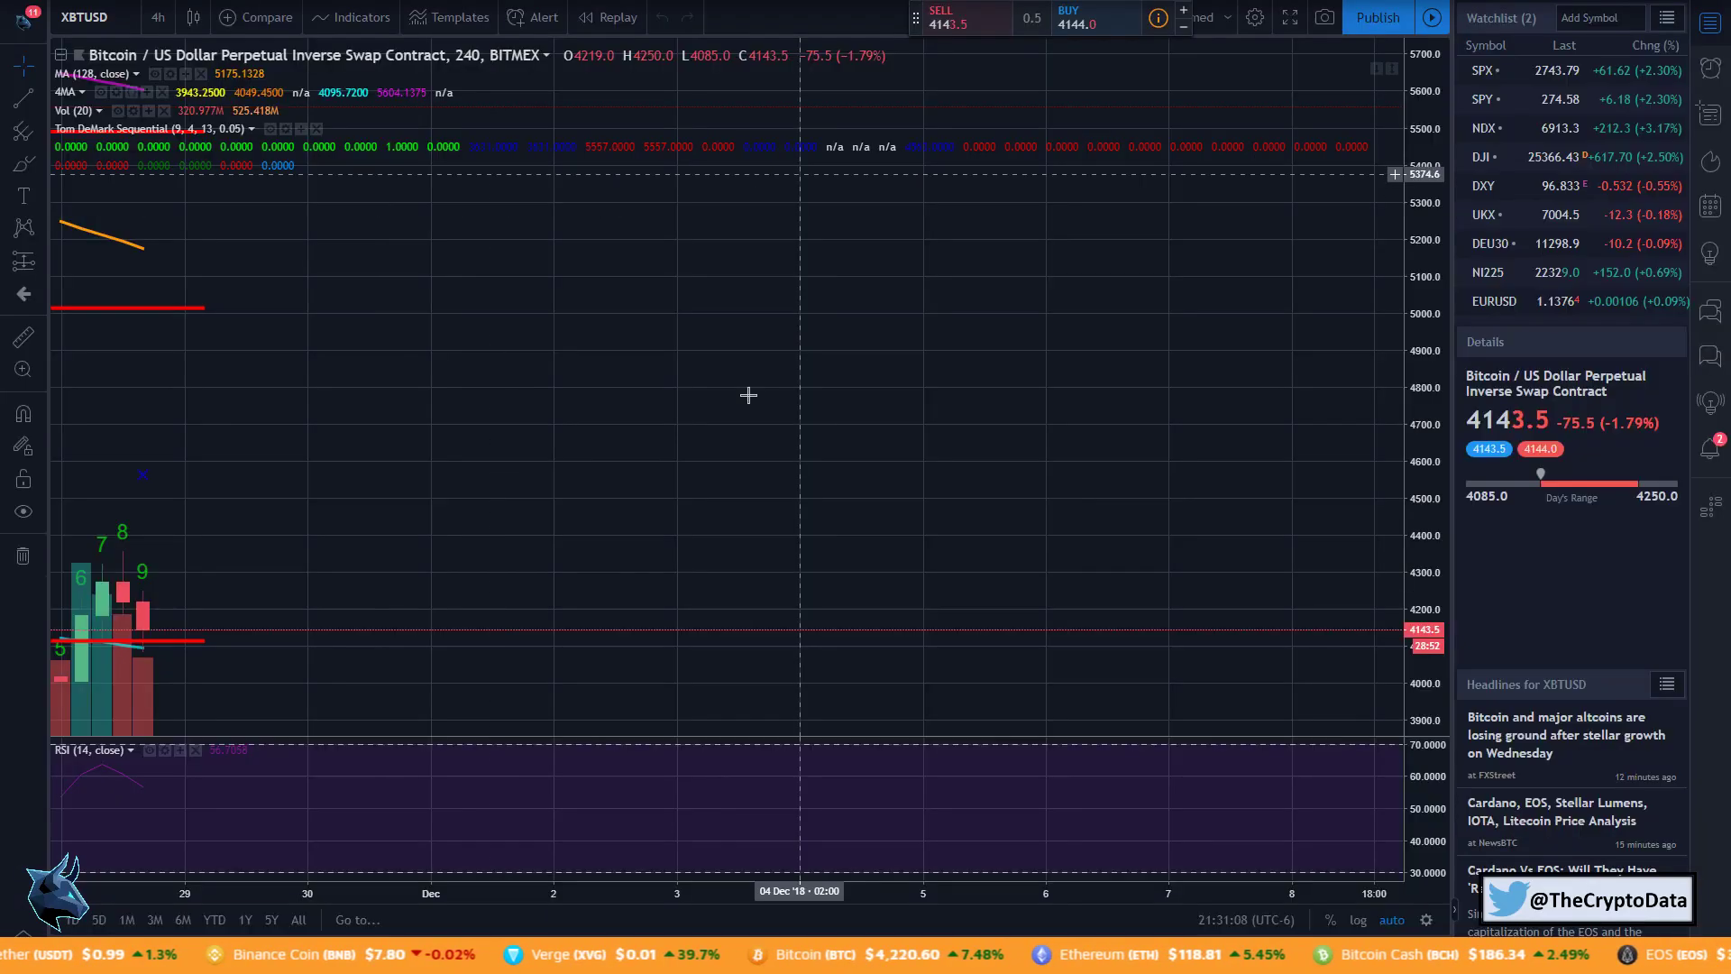
pyautogui.moveTo(565, 525); pyautogui.dragTo(857, 514)
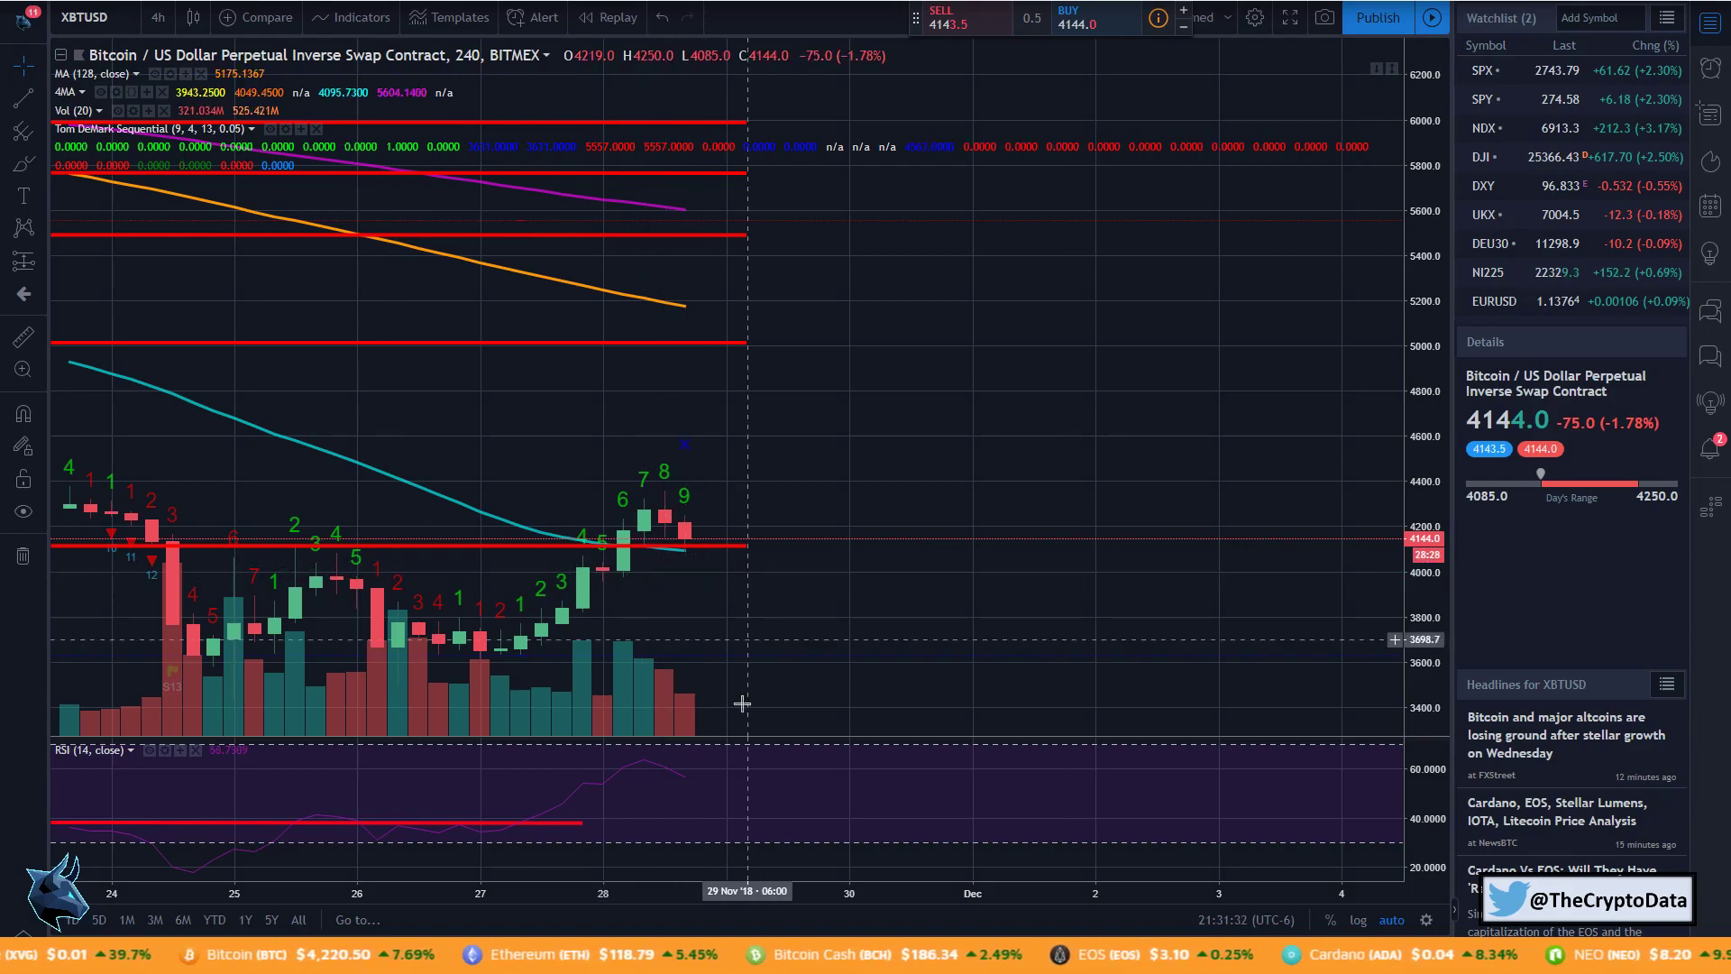
pyautogui.moveTo(541, 789)
pyautogui.mouseDown()
pyautogui.moveTo(886, 782)
pyautogui.moveTo(1050, 839)
pyautogui.moveTo(1222, 812)
pyautogui.mouseUp()
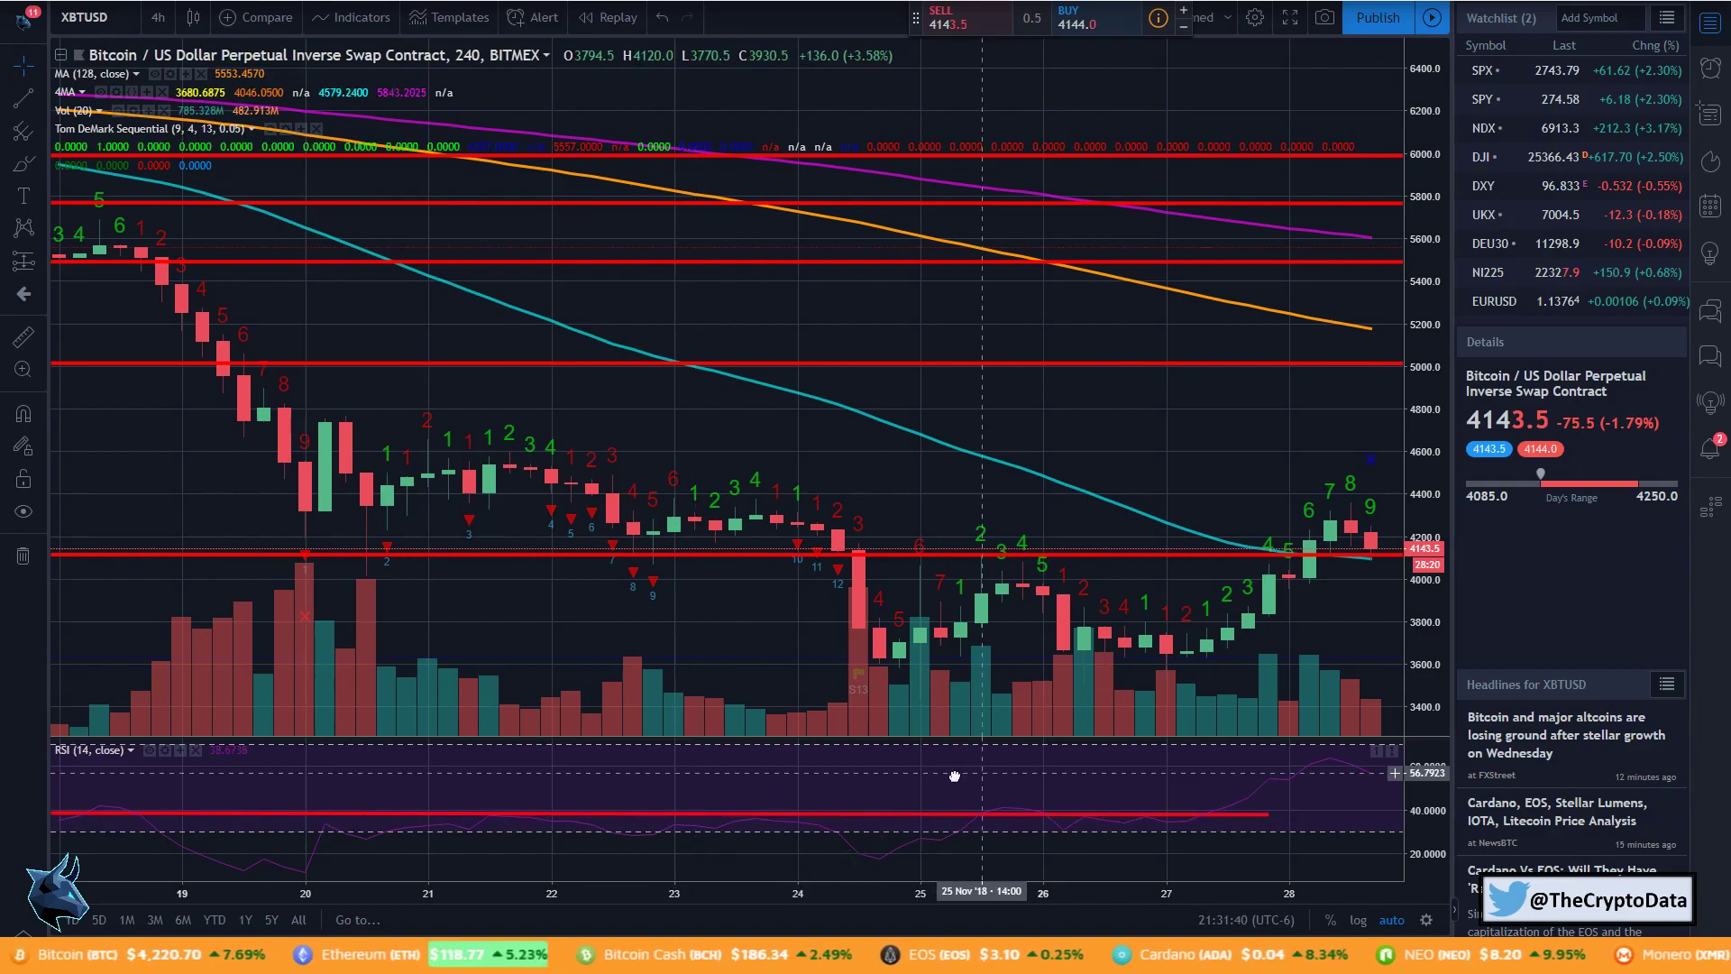
pyautogui.moveTo(954, 779); pyautogui.dragTo(472, 784)
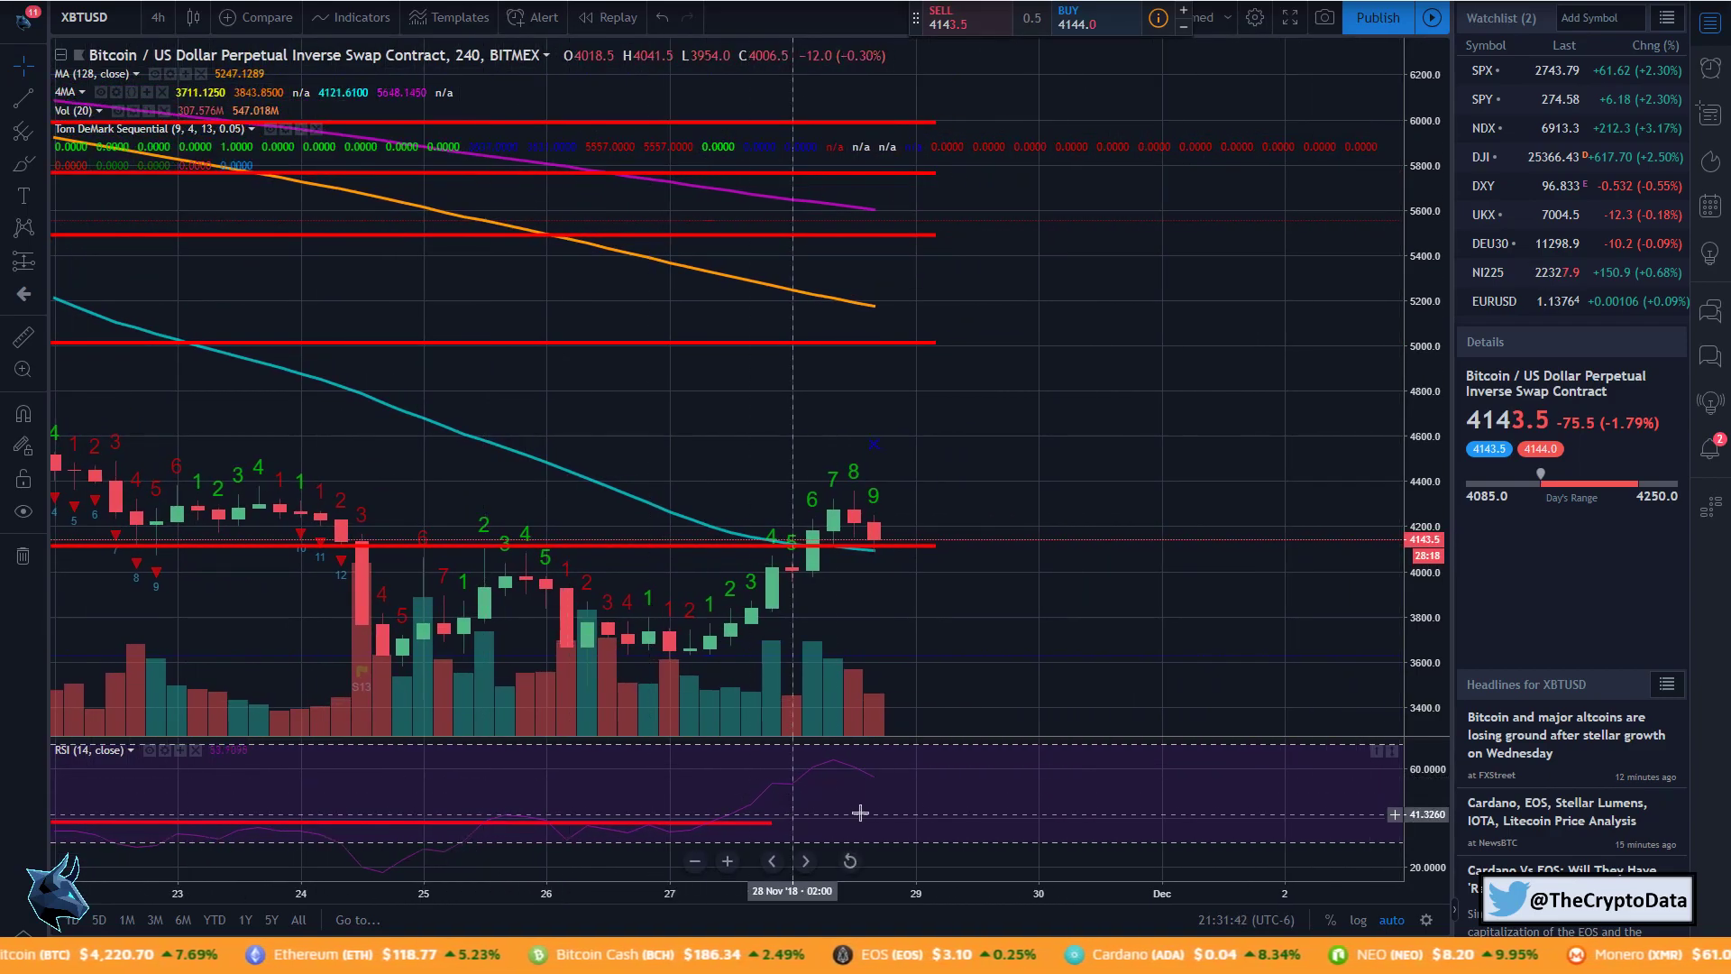
pyautogui.moveTo(858, 812); pyautogui.dragTo(765, 807)
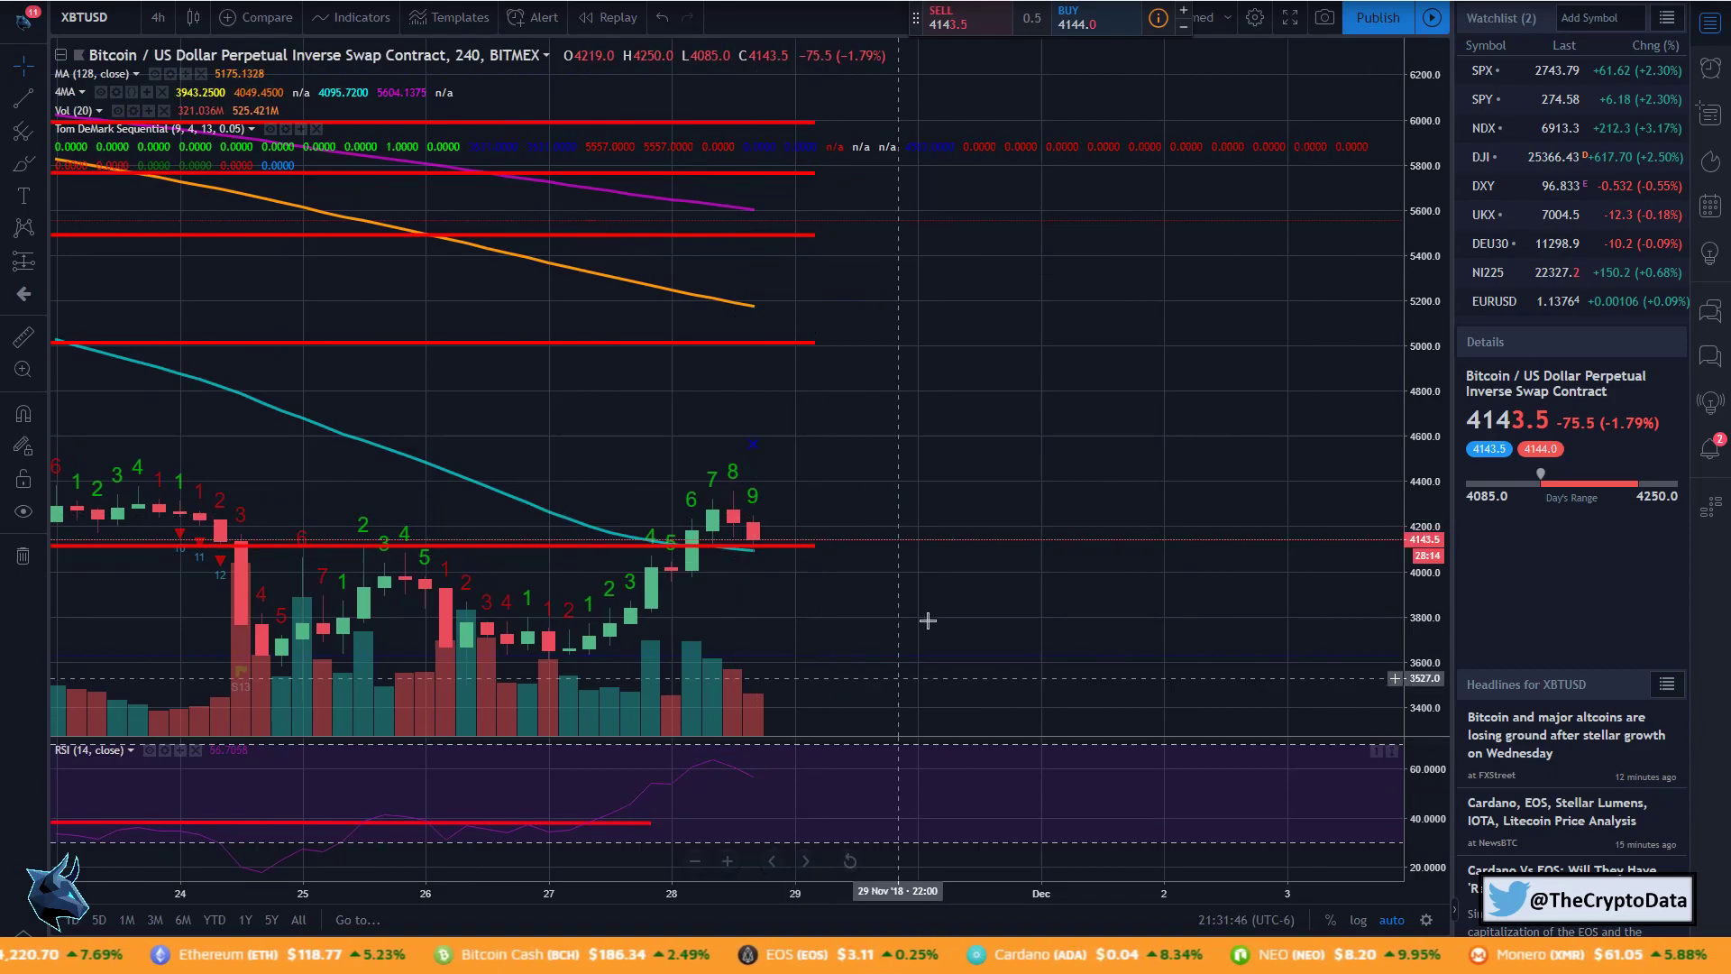
pyautogui.moveTo(880, 464); pyautogui.dragTo(875, 464)
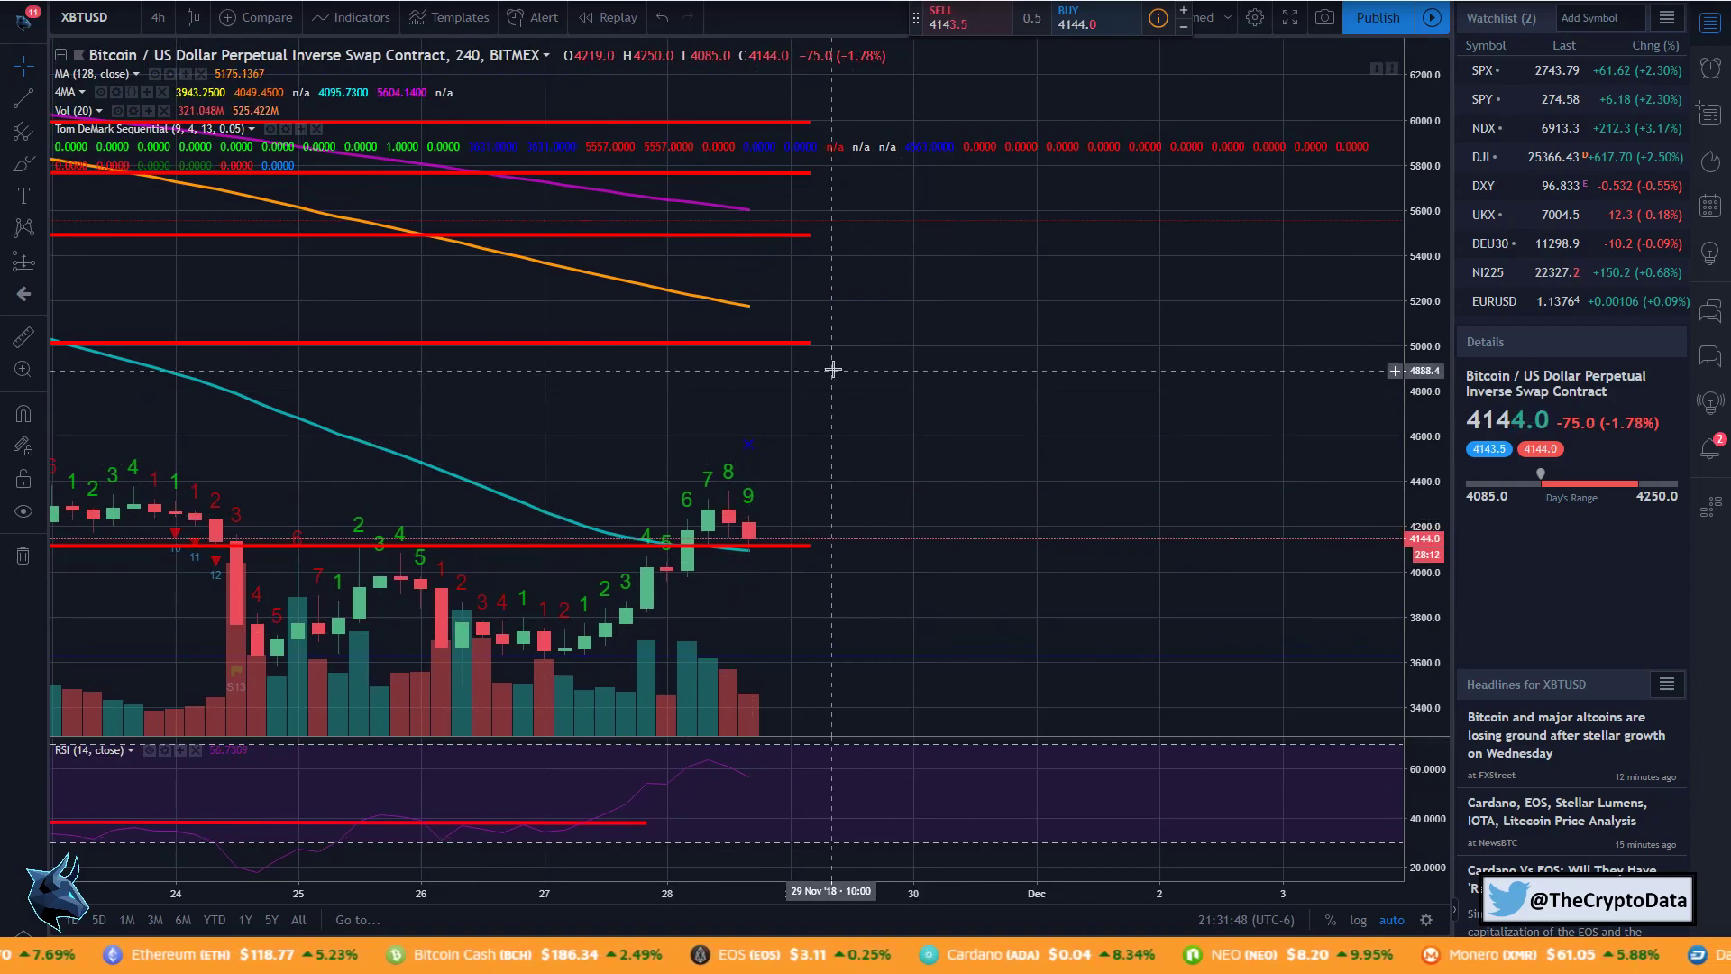
pyautogui.hotkey('alt', 'r')
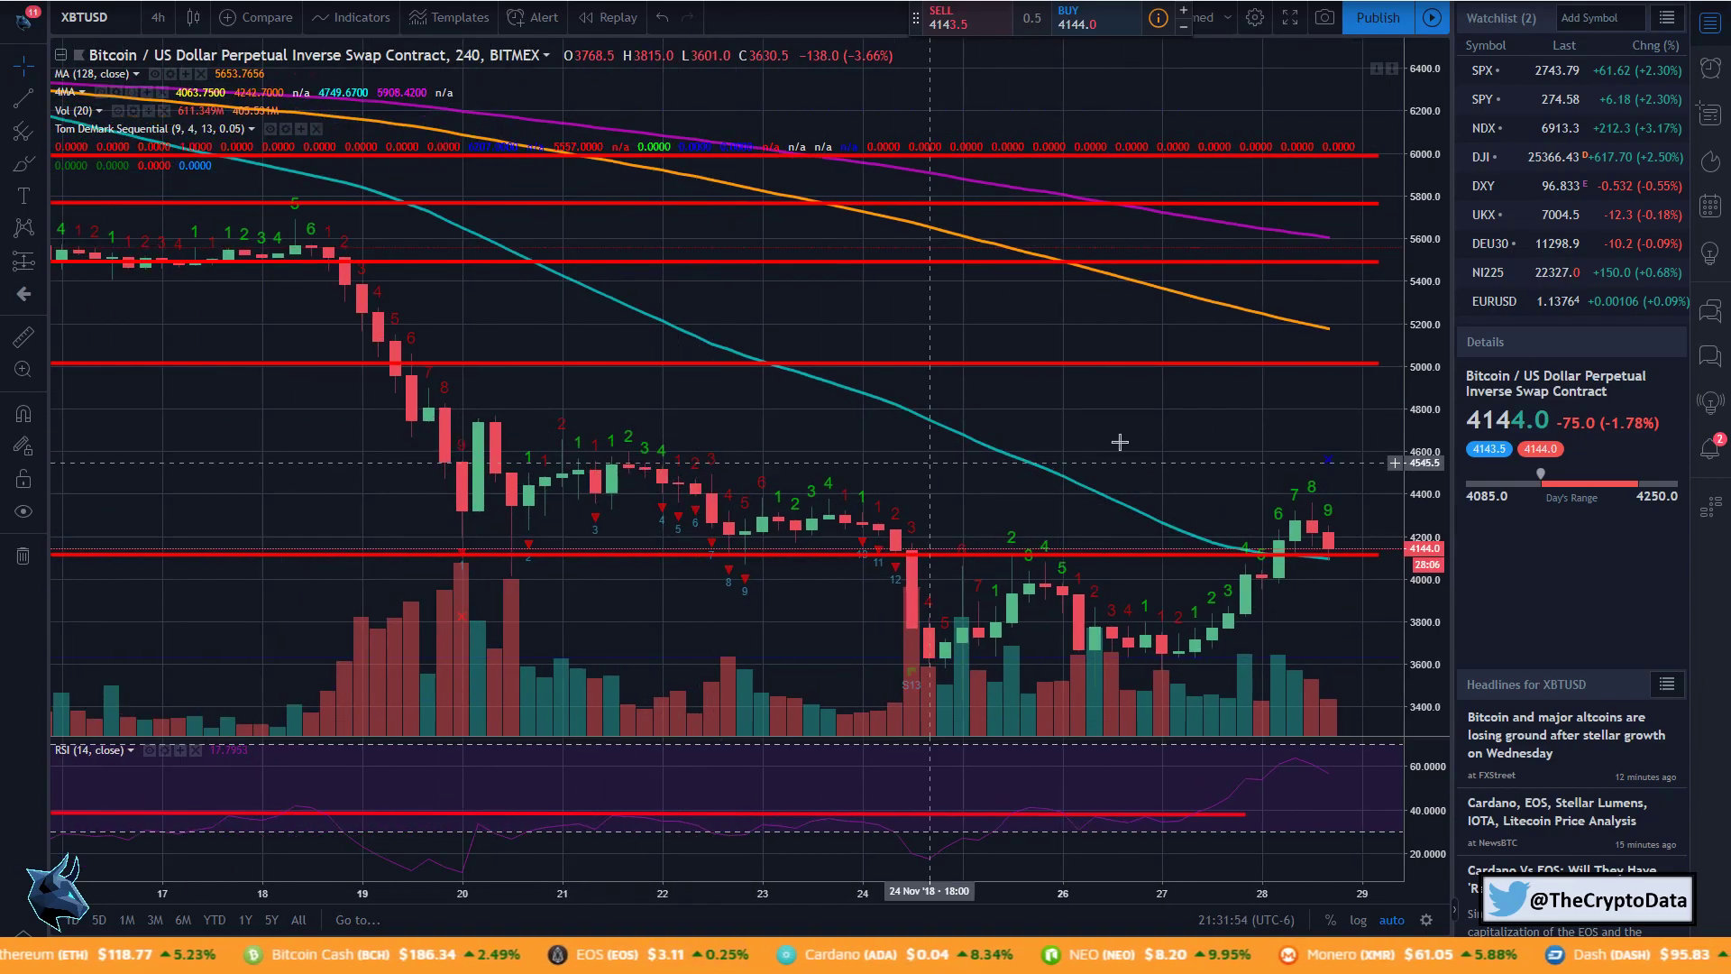
pyautogui.moveTo(1167, 433); pyautogui.dragTo(874, 406)
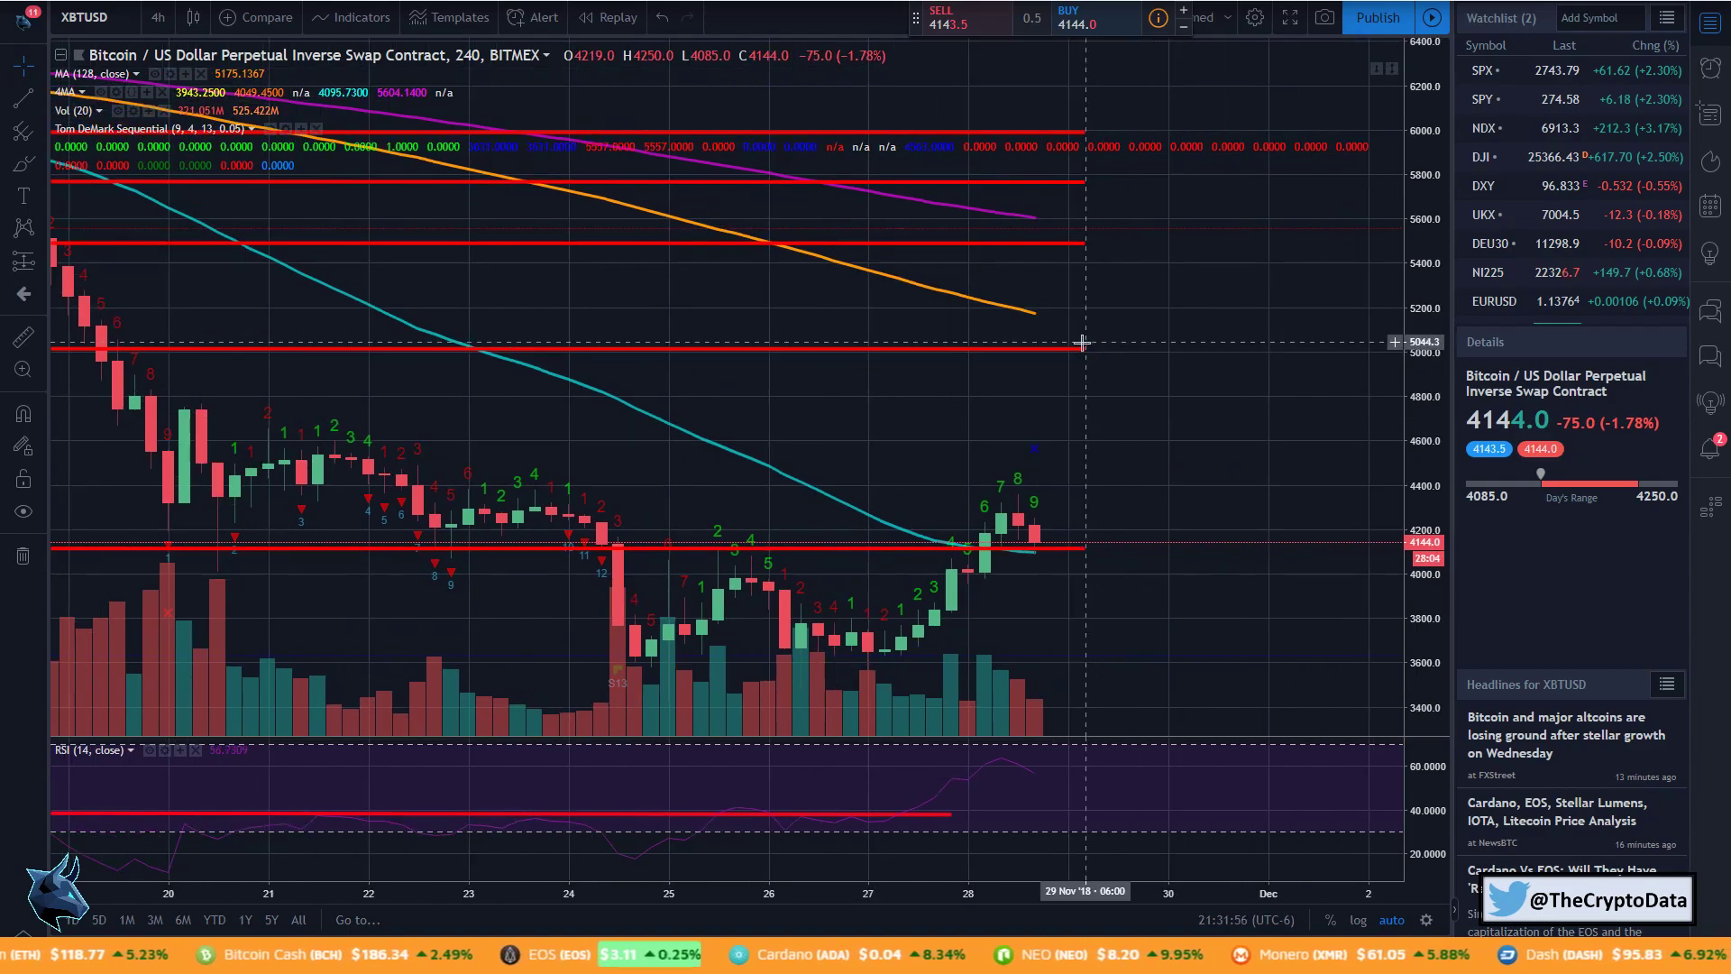
pyautogui.scroll(2, 1023, 552)
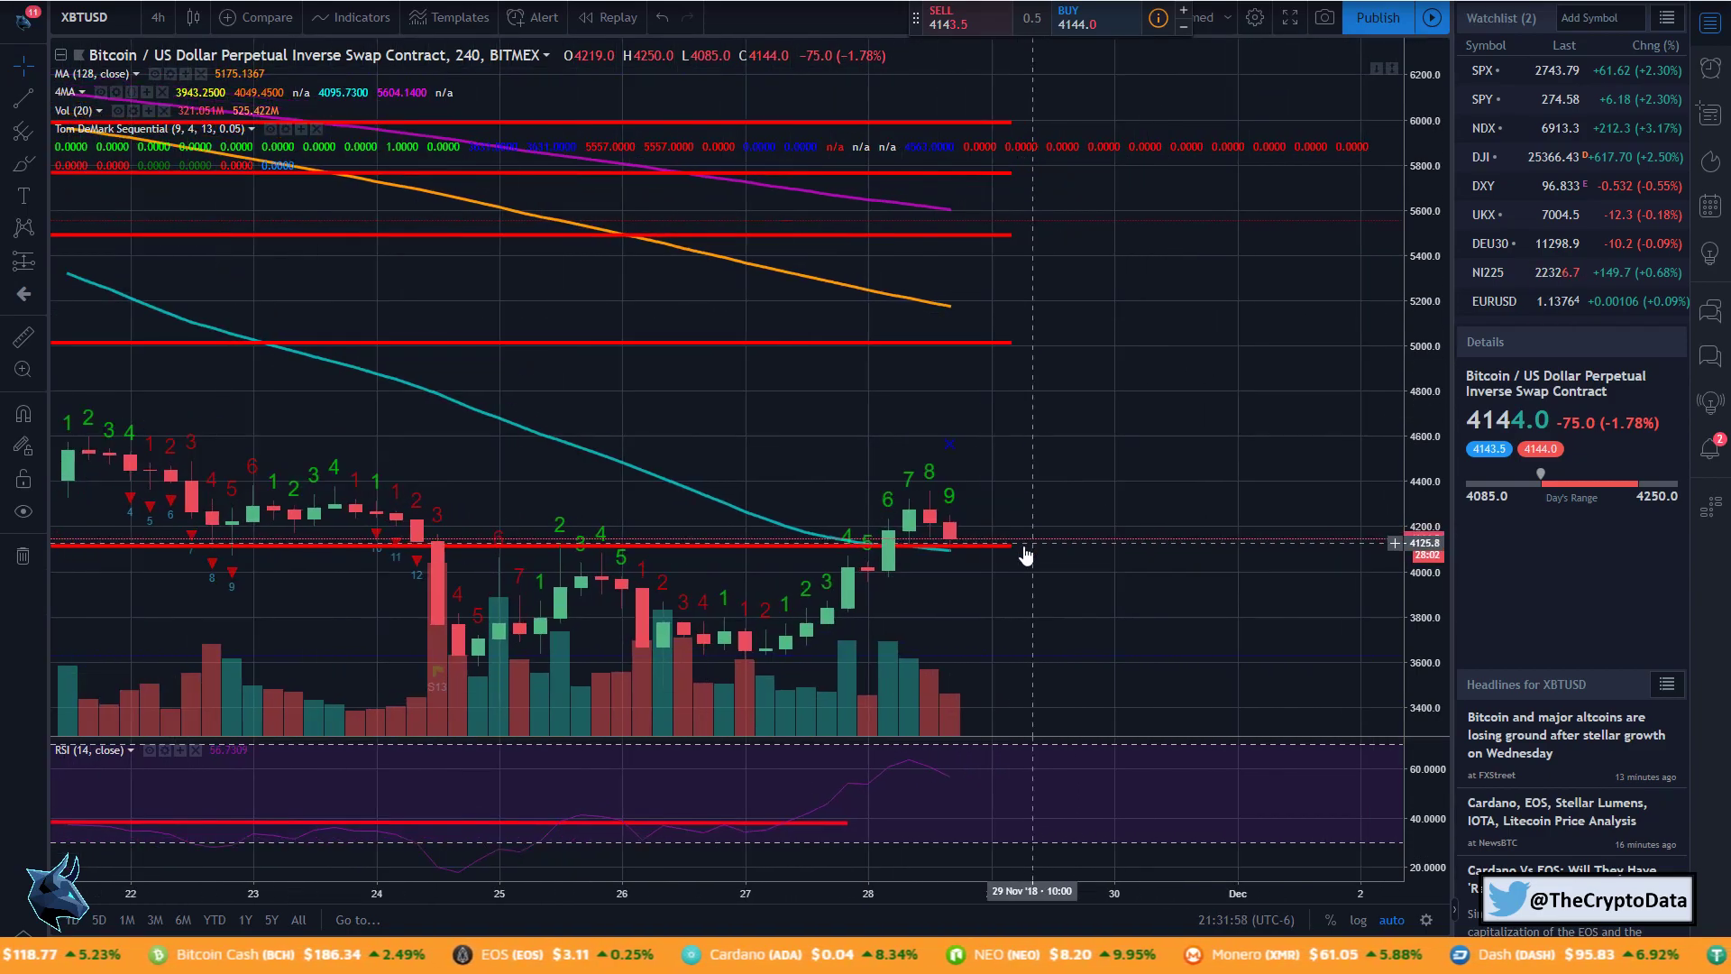
pyautogui.scroll(2, 1001, 568)
pyautogui.scroll(2, 947, 562)
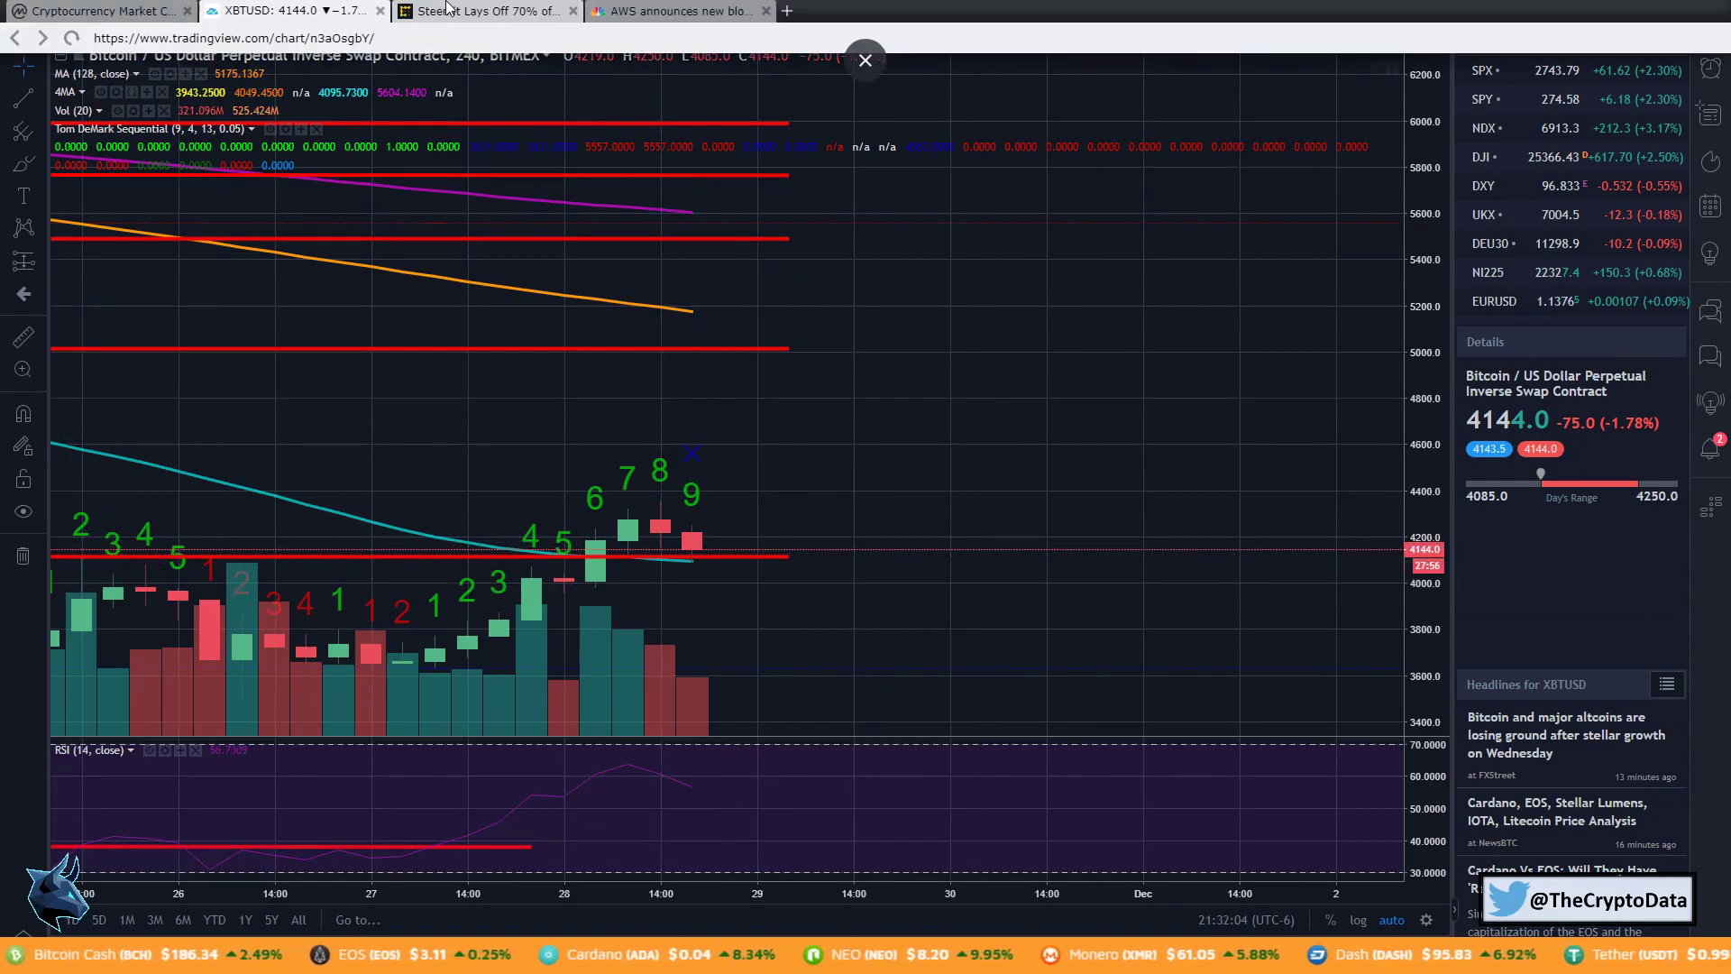
# - Bring up the CoinDesk story on Steemit laying off 70% of its staff
pyautogui.click(447, 12)
pyautogui.scroll(3, 443, 137)
pyautogui.scroll(3, 317, 549)
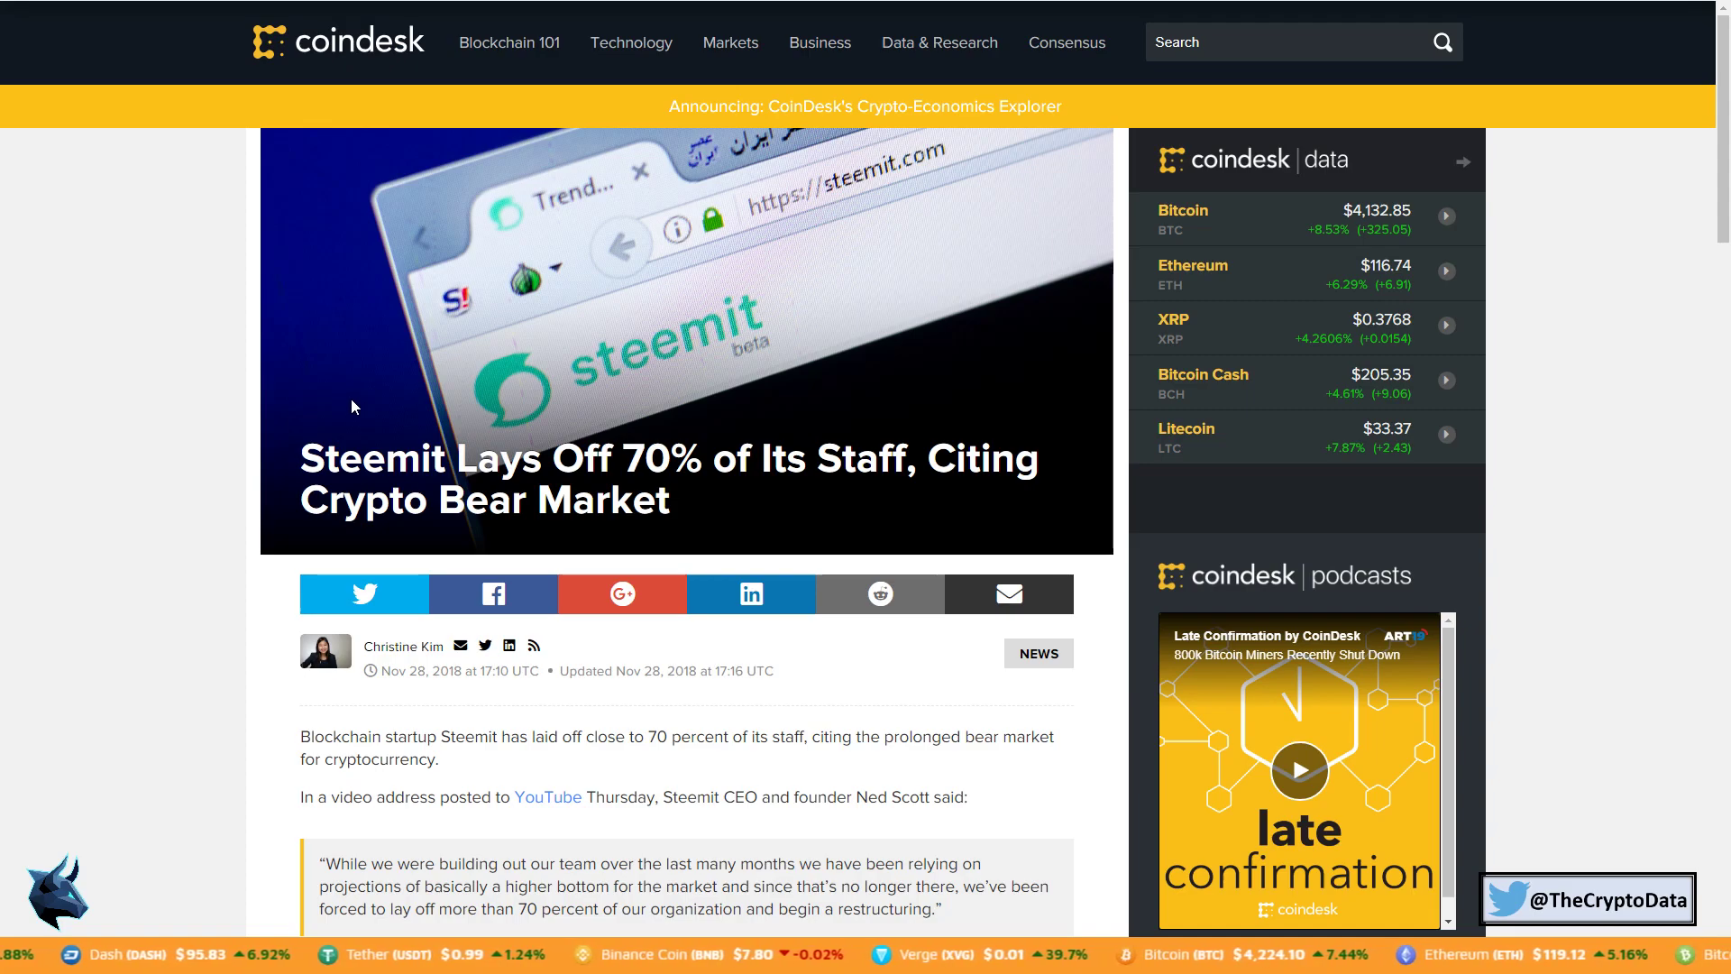
pyautogui.scroll(-3, 251, 535)
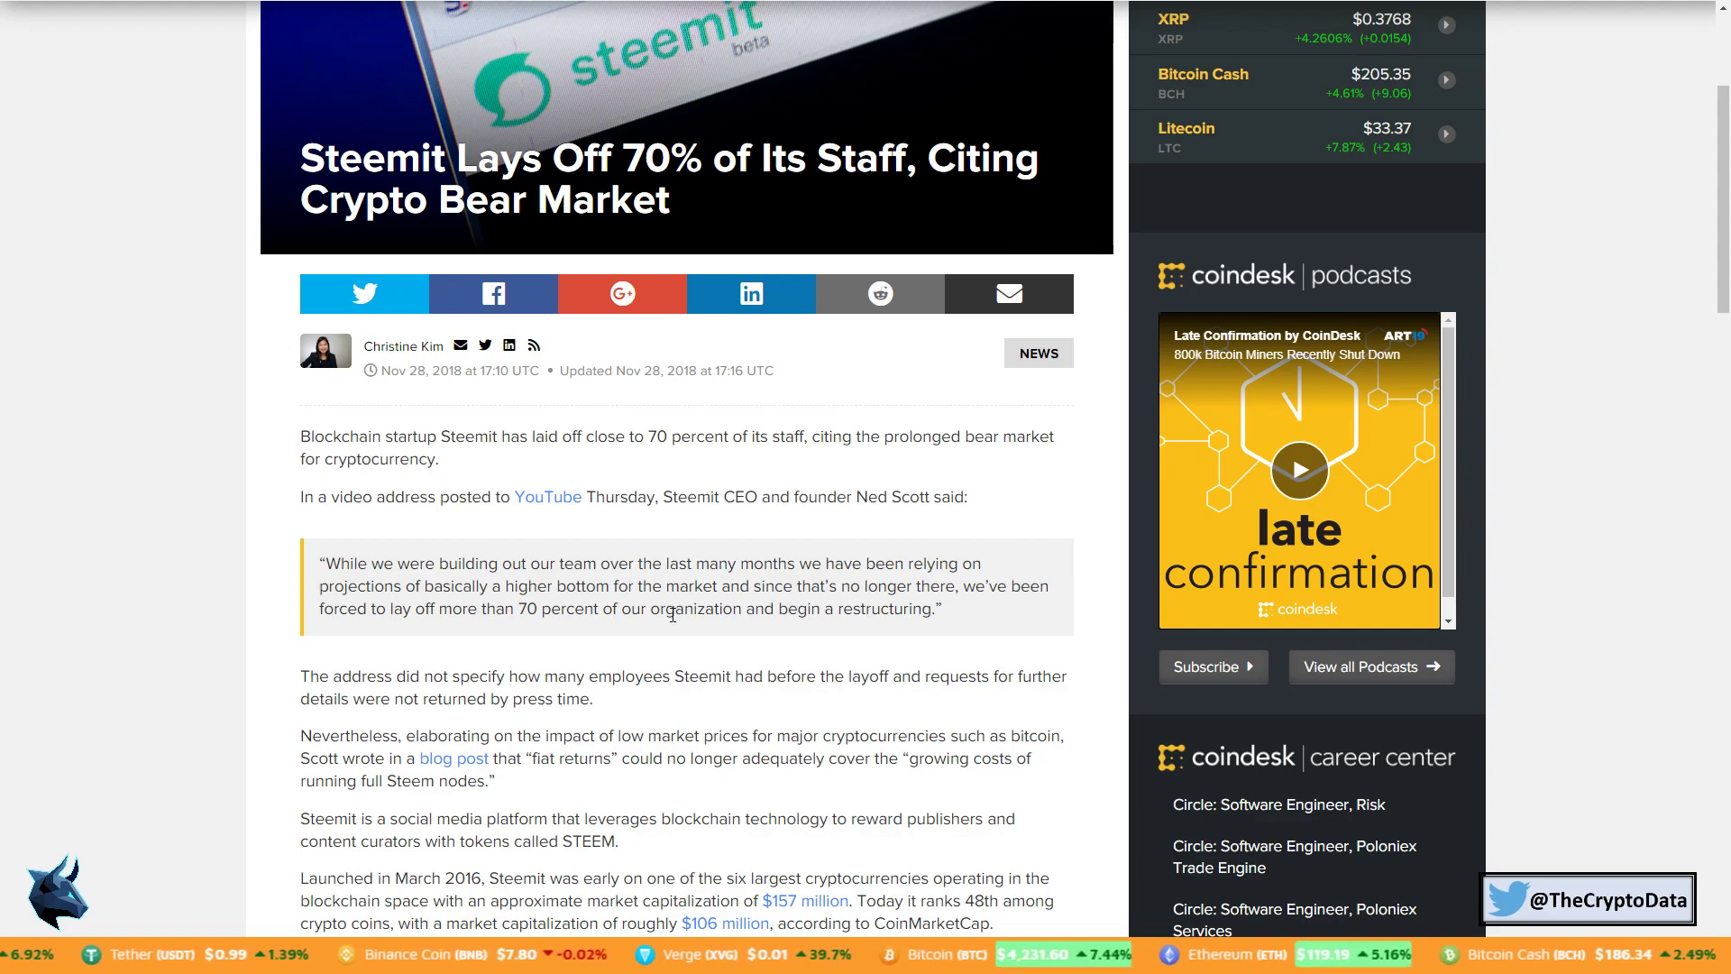
pyautogui.scroll(-1, 706, 612)
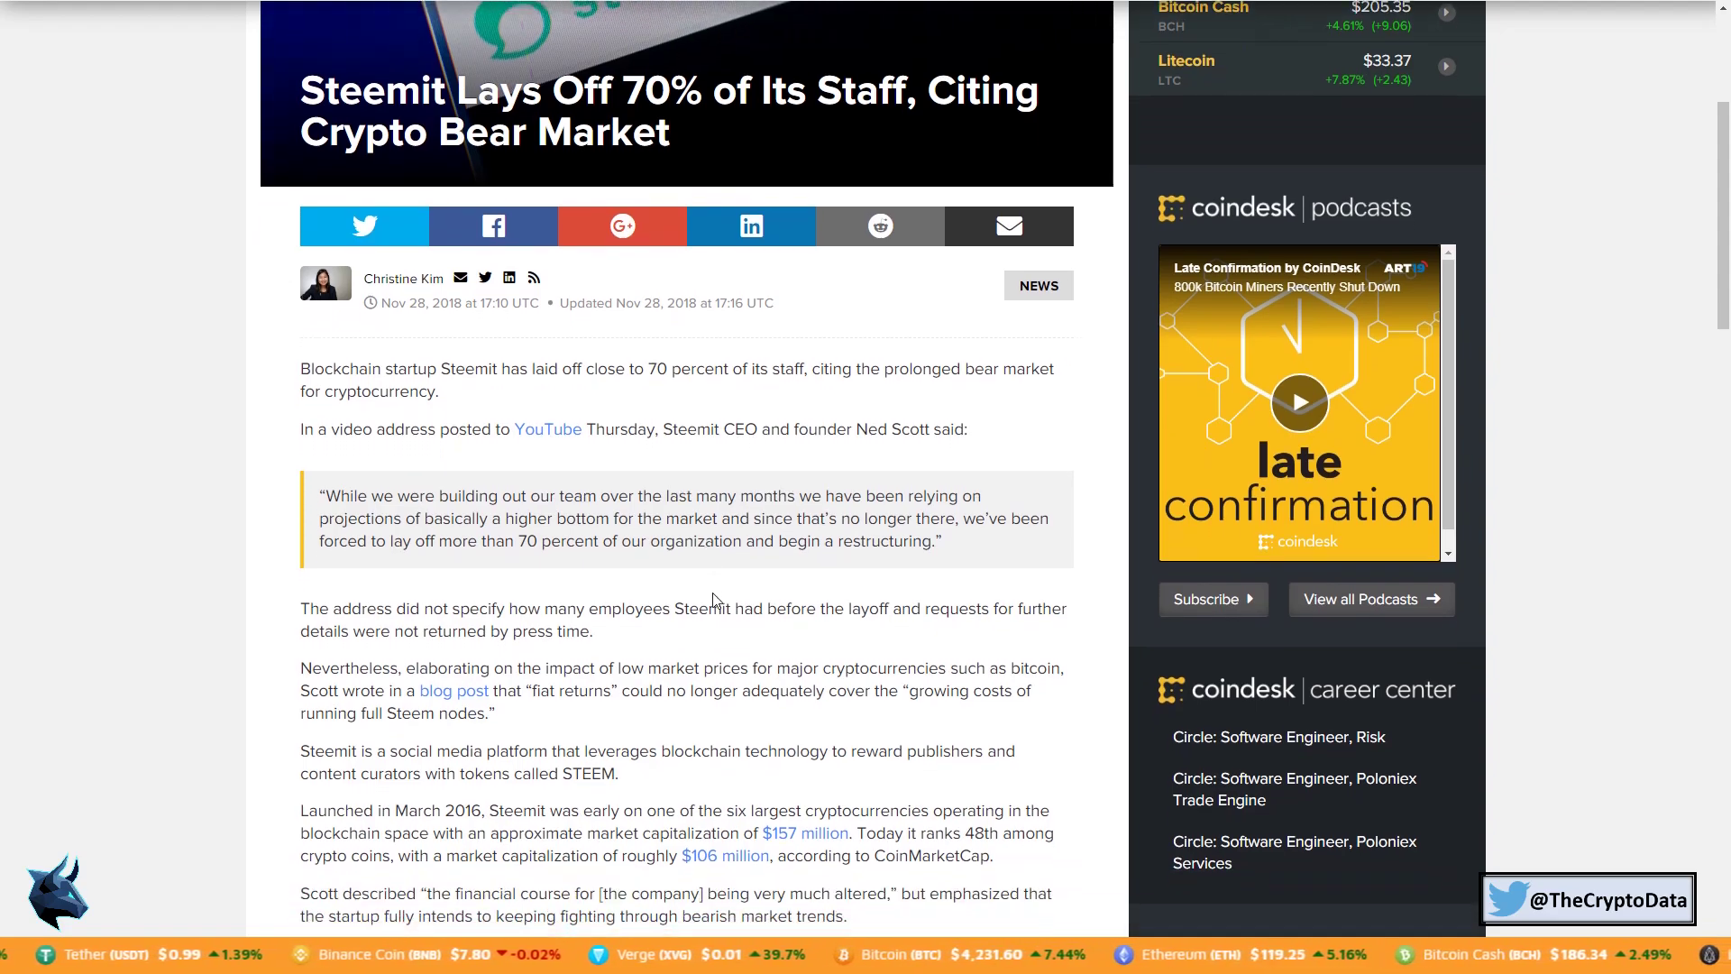
pyautogui.scroll(-1, 709, 606)
pyautogui.scroll(-1, 717, 596)
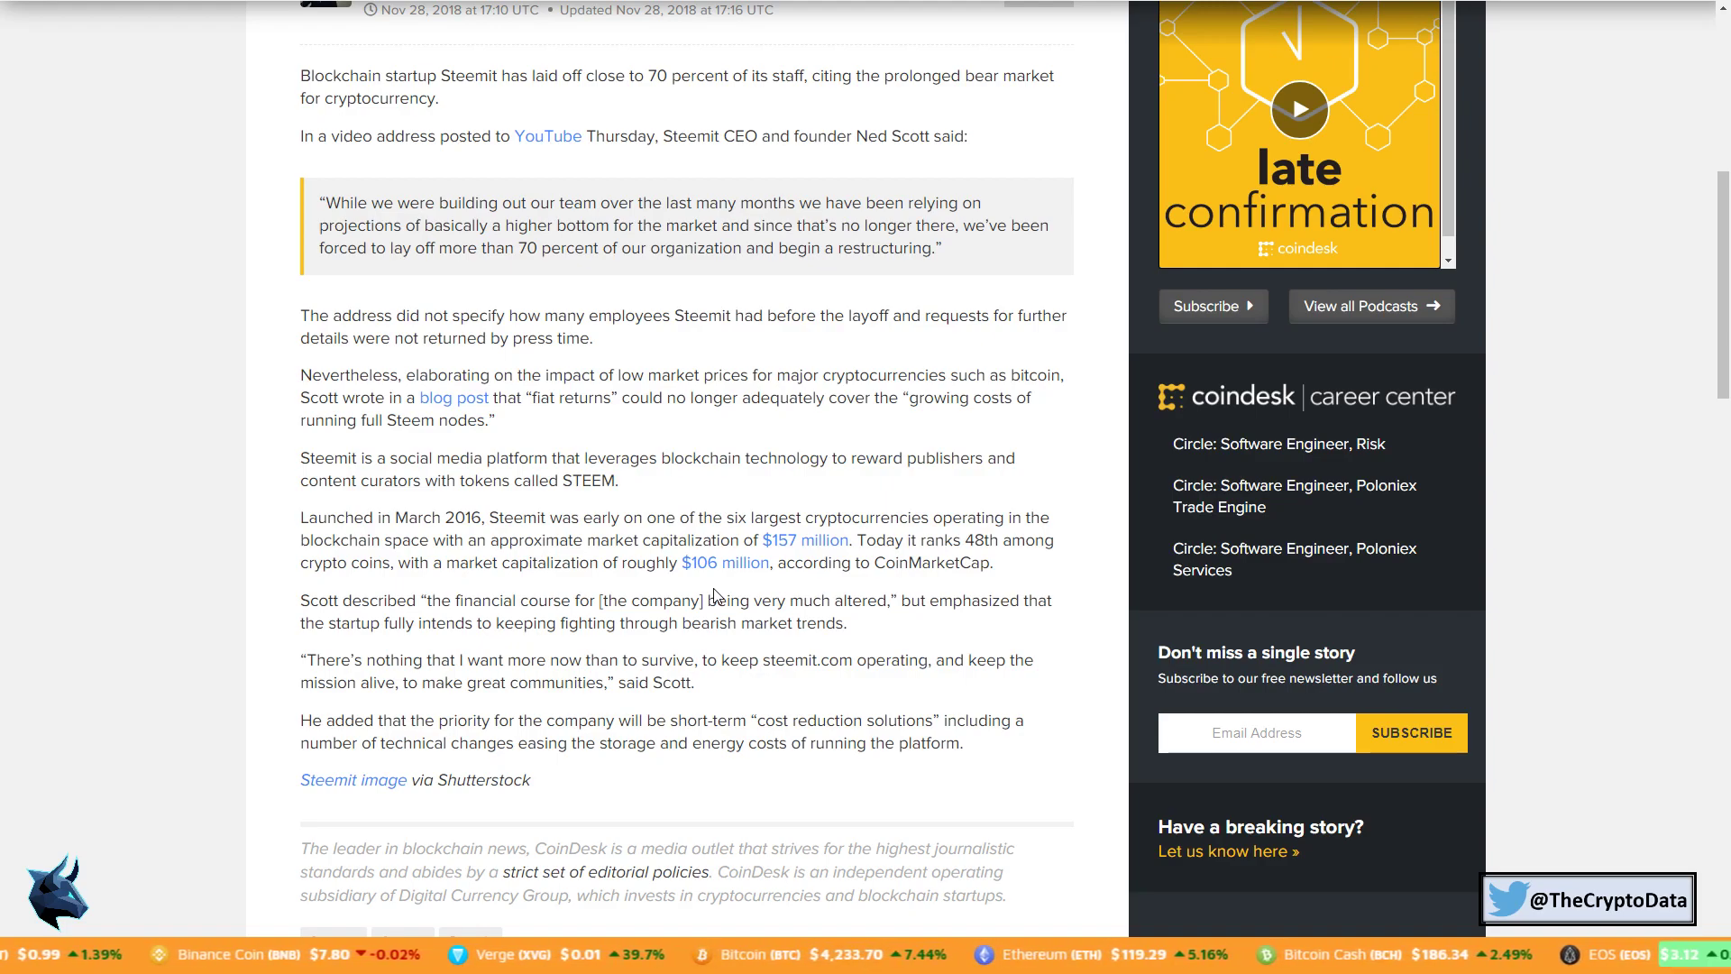
pyautogui.scroll(2, 715, 597)
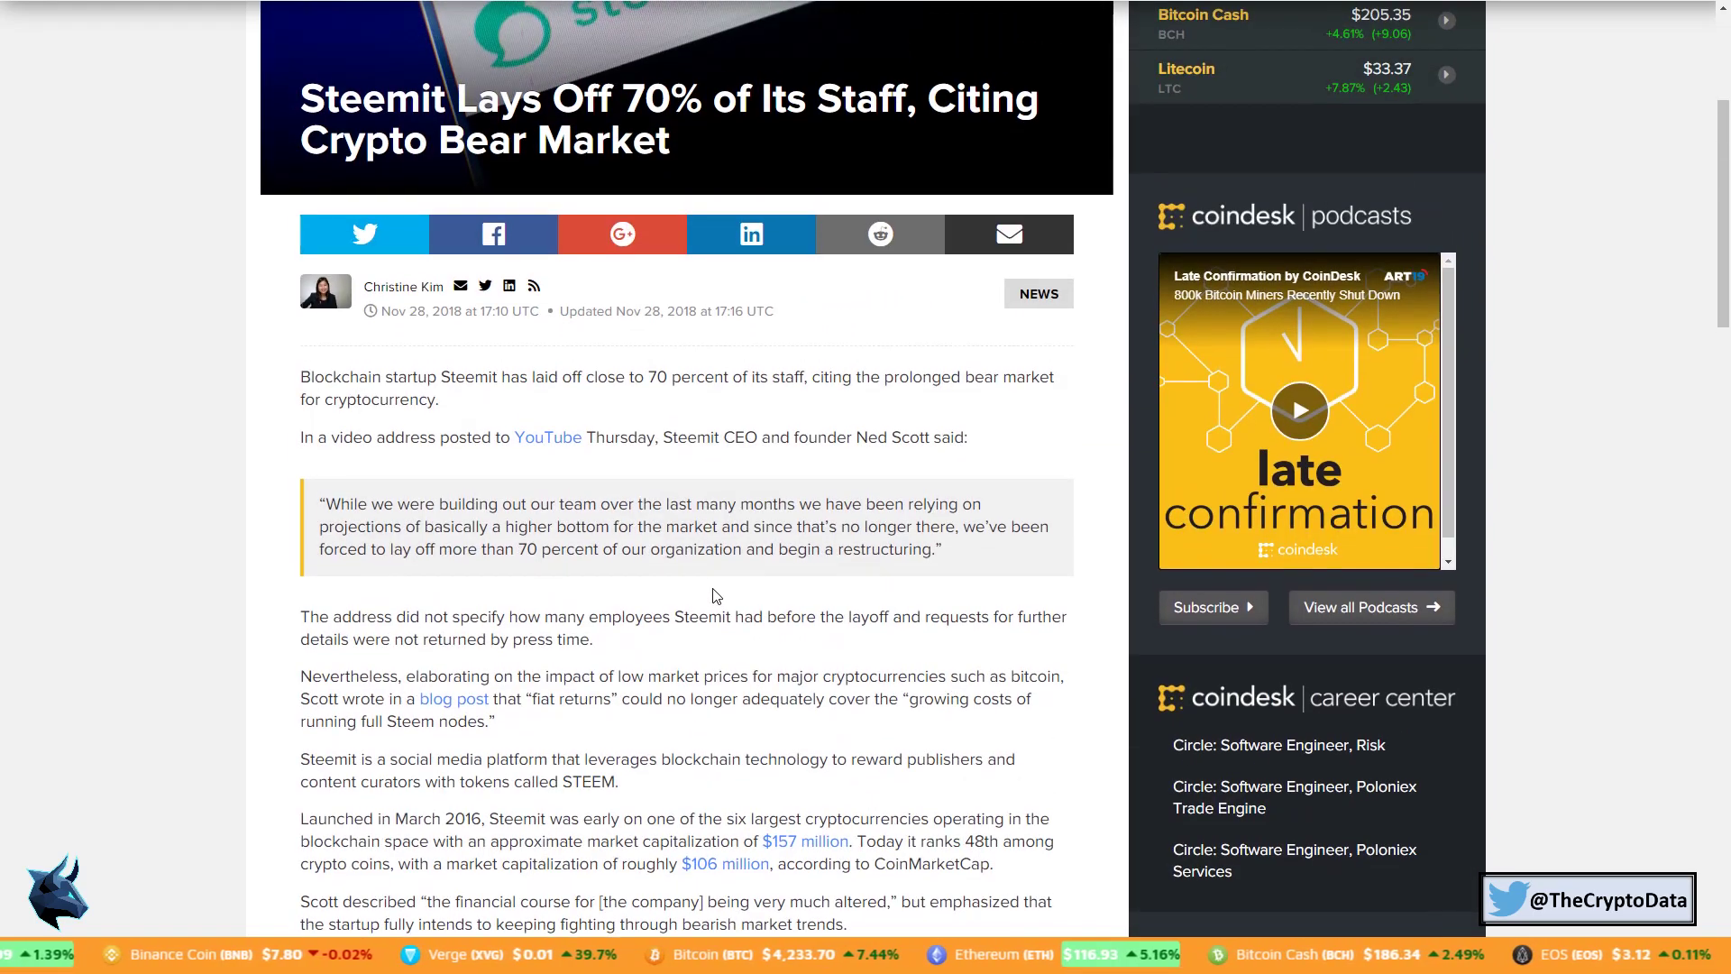
pyautogui.scroll(3, 714, 592)
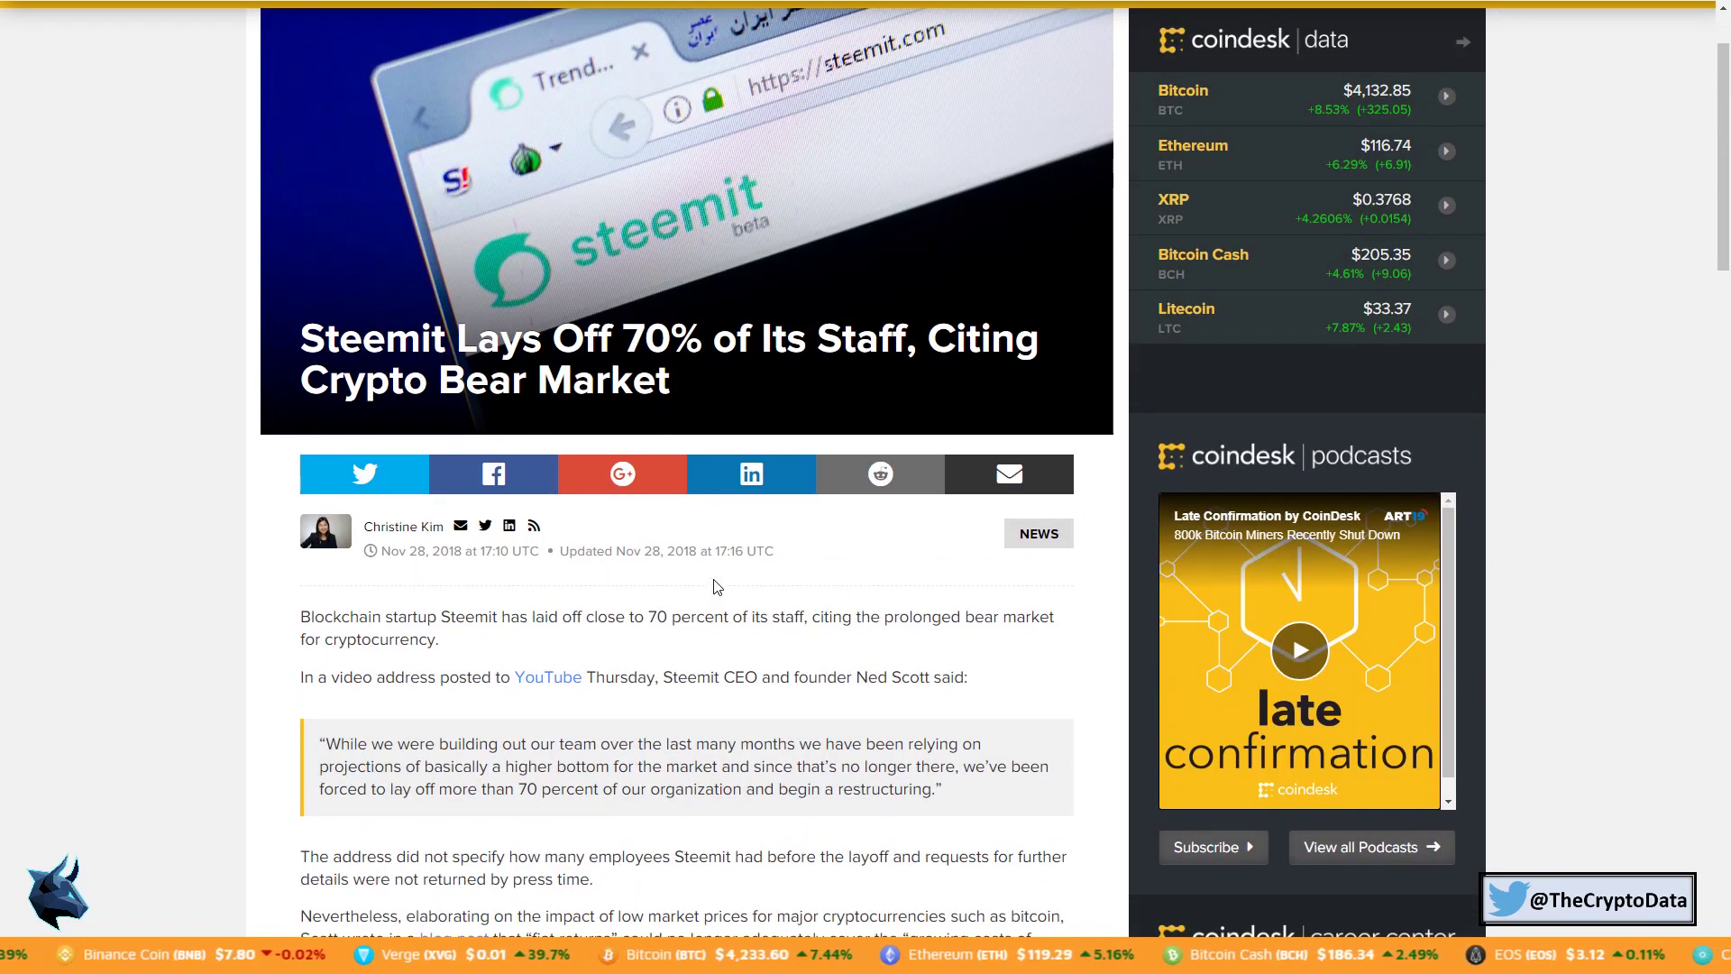
pyautogui.scroll(-2, 716, 588)
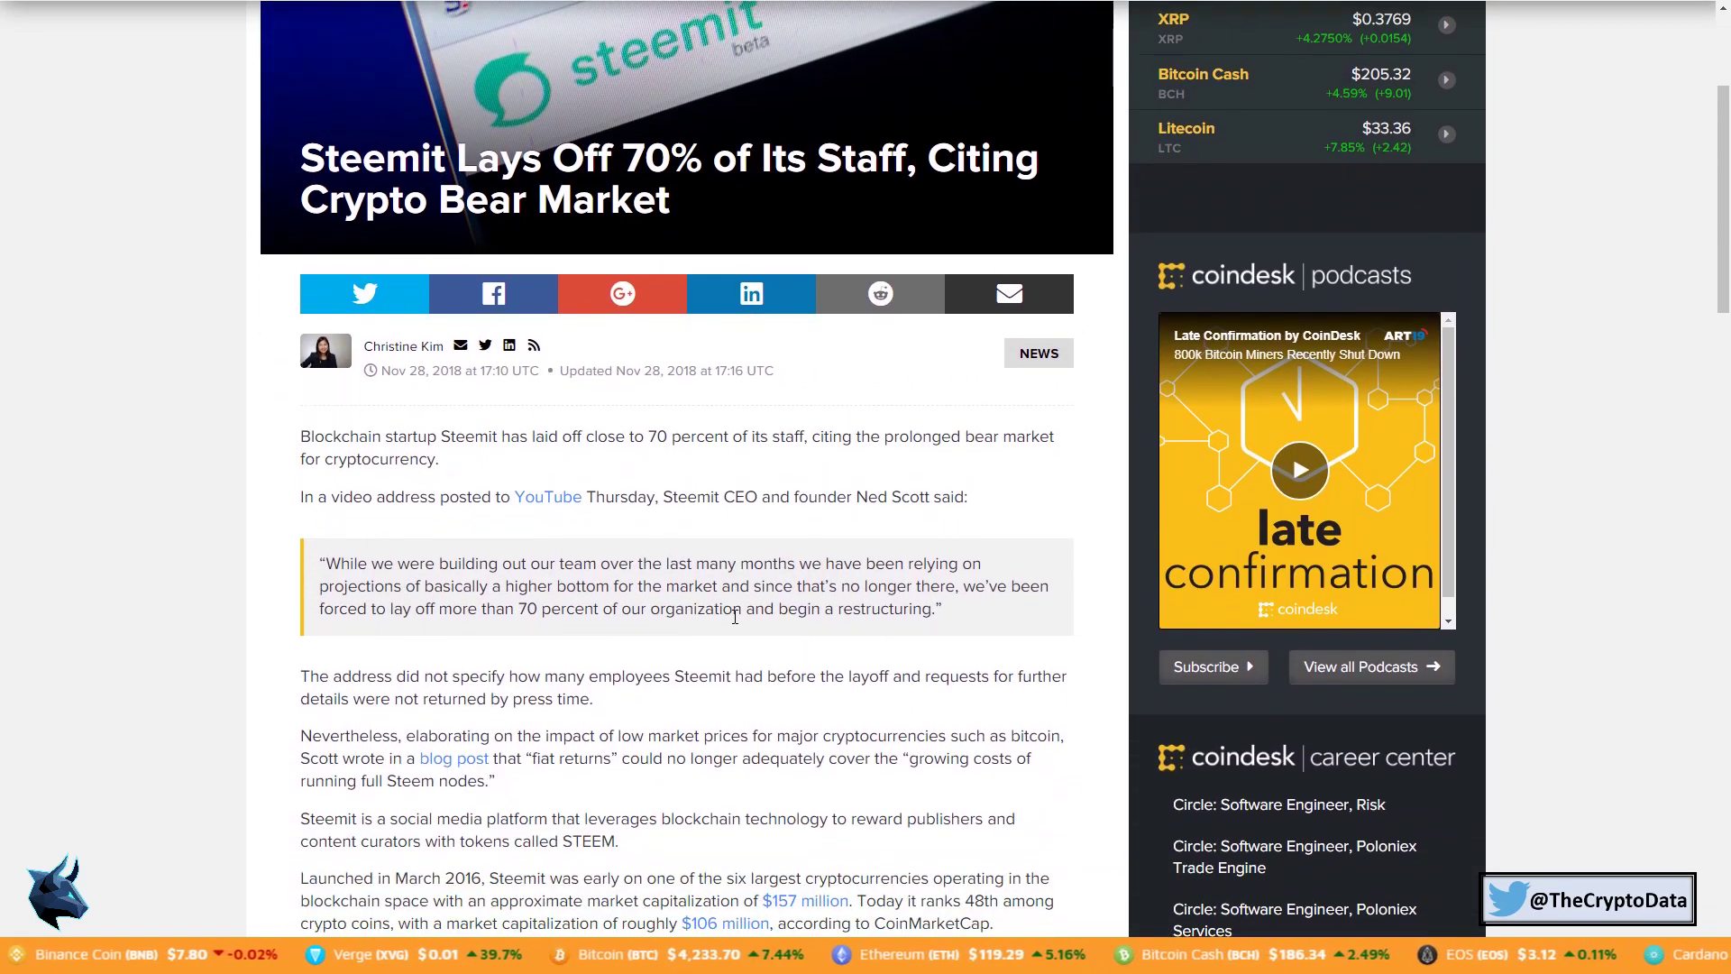
pyautogui.scroll(-2, 758, 632)
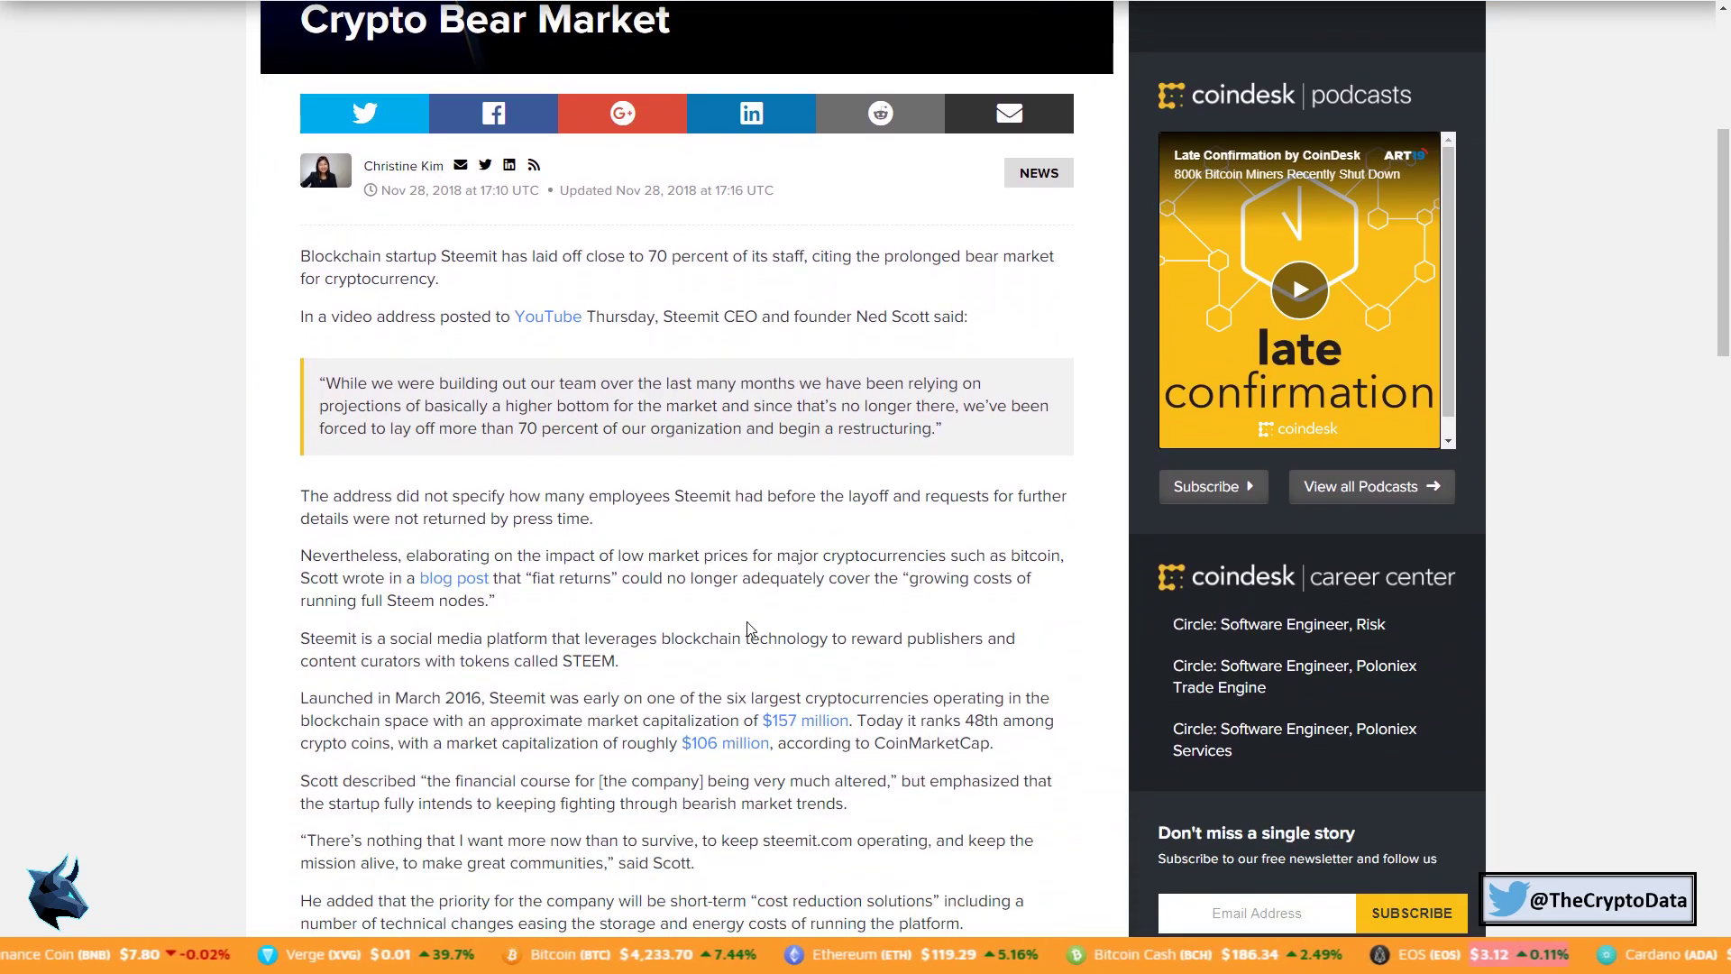
pyautogui.scroll(1, 747, 628)
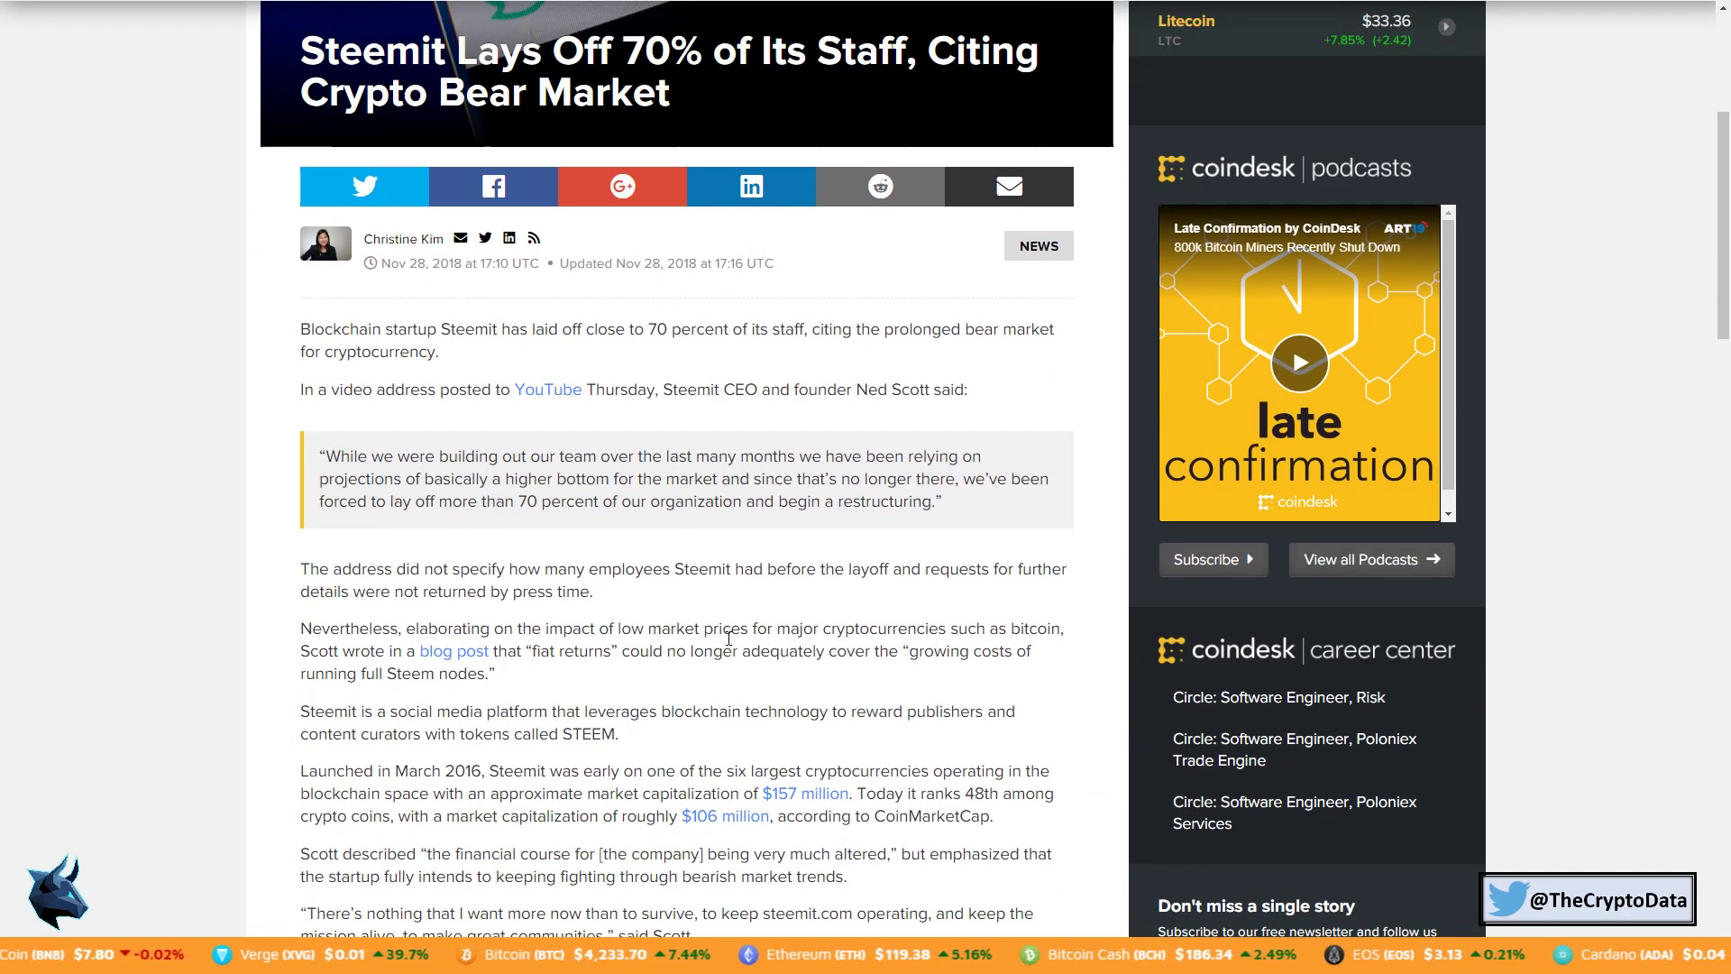
pyautogui.scroll(3, 717, 608)
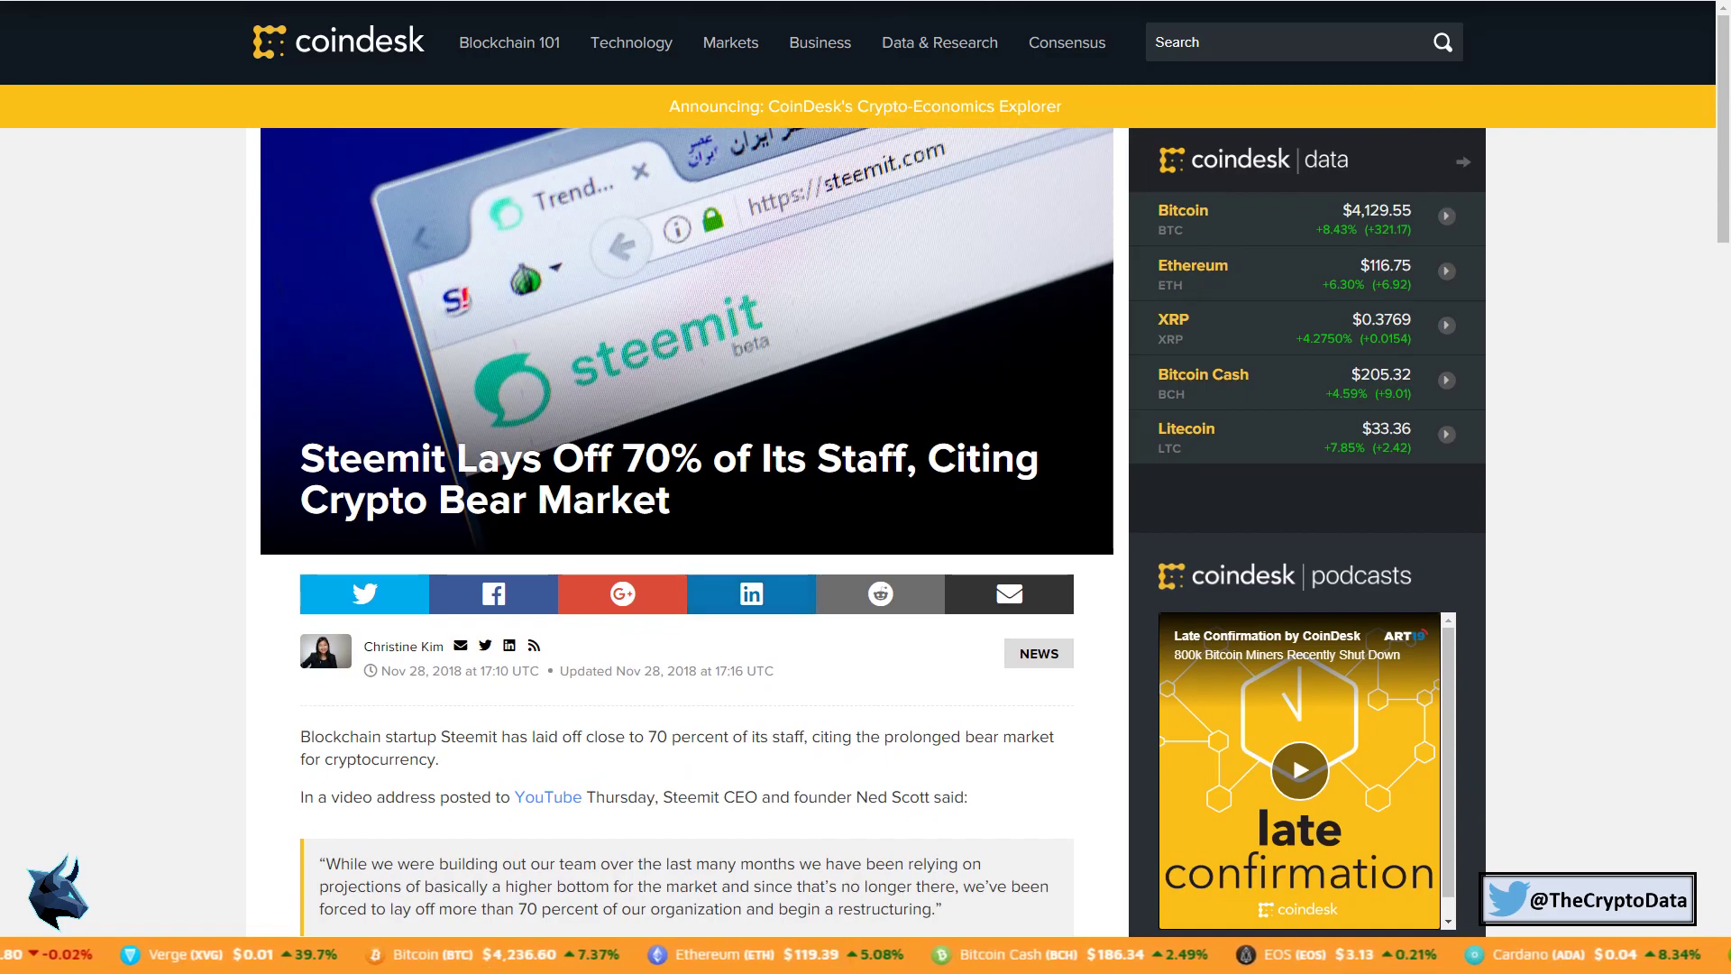
pyautogui.scroll(-2, 649, 503)
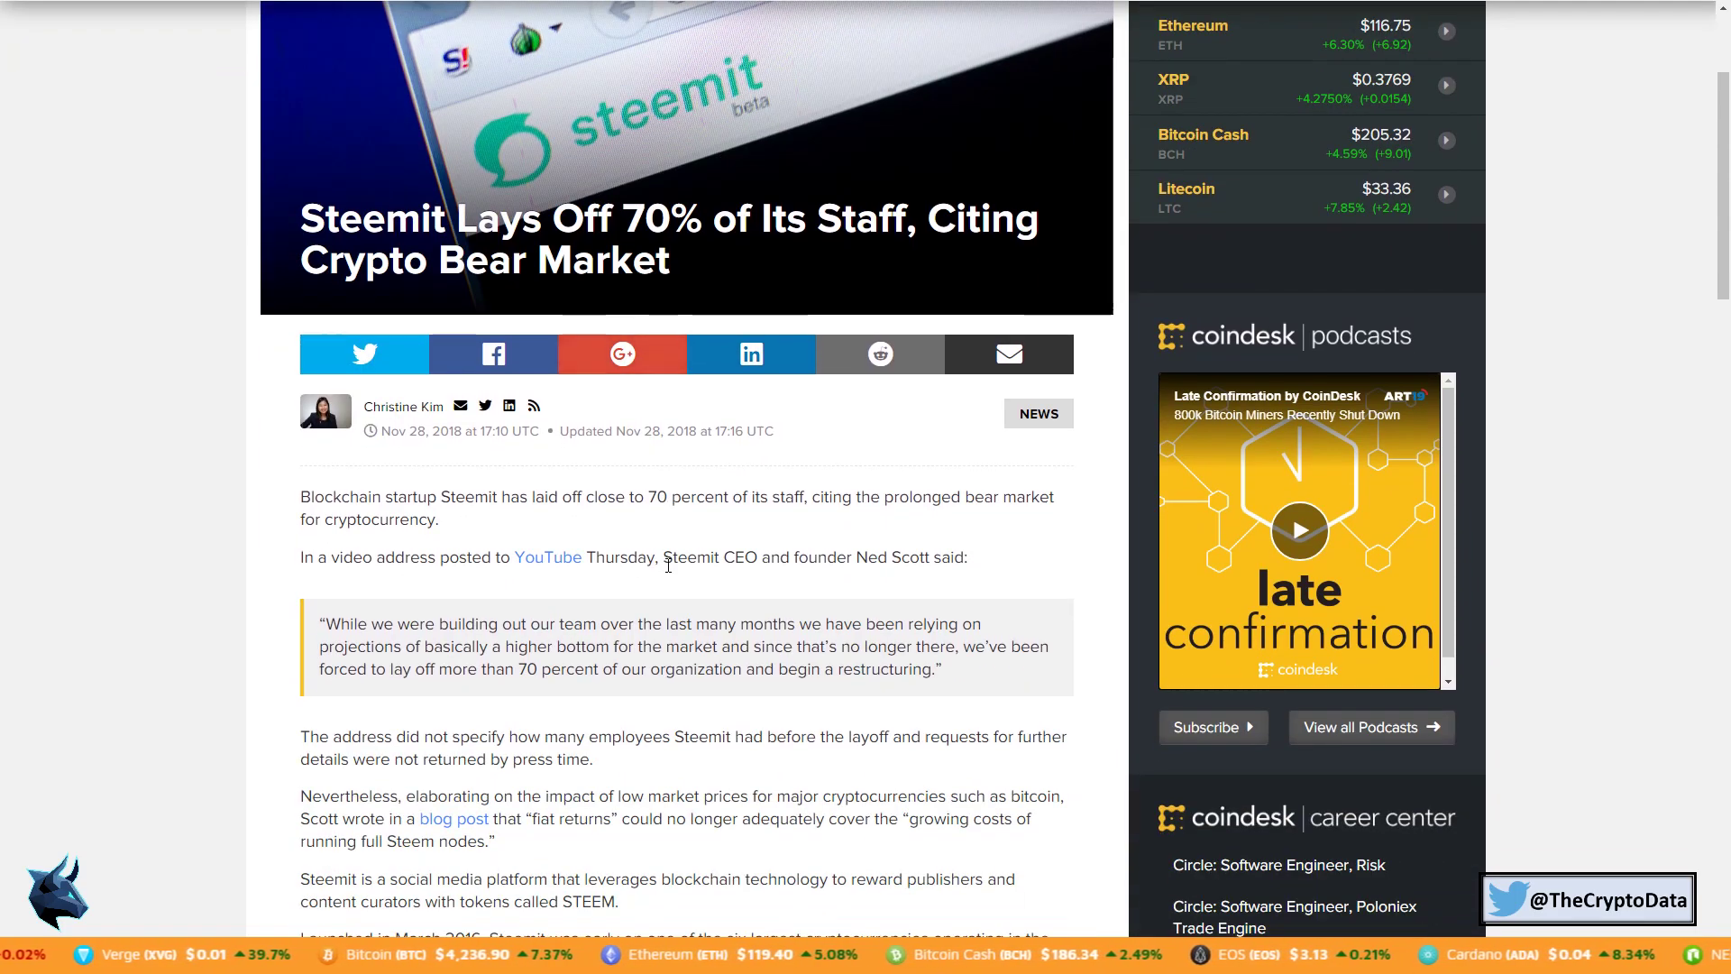
pyautogui.scroll(-1, 672, 560)
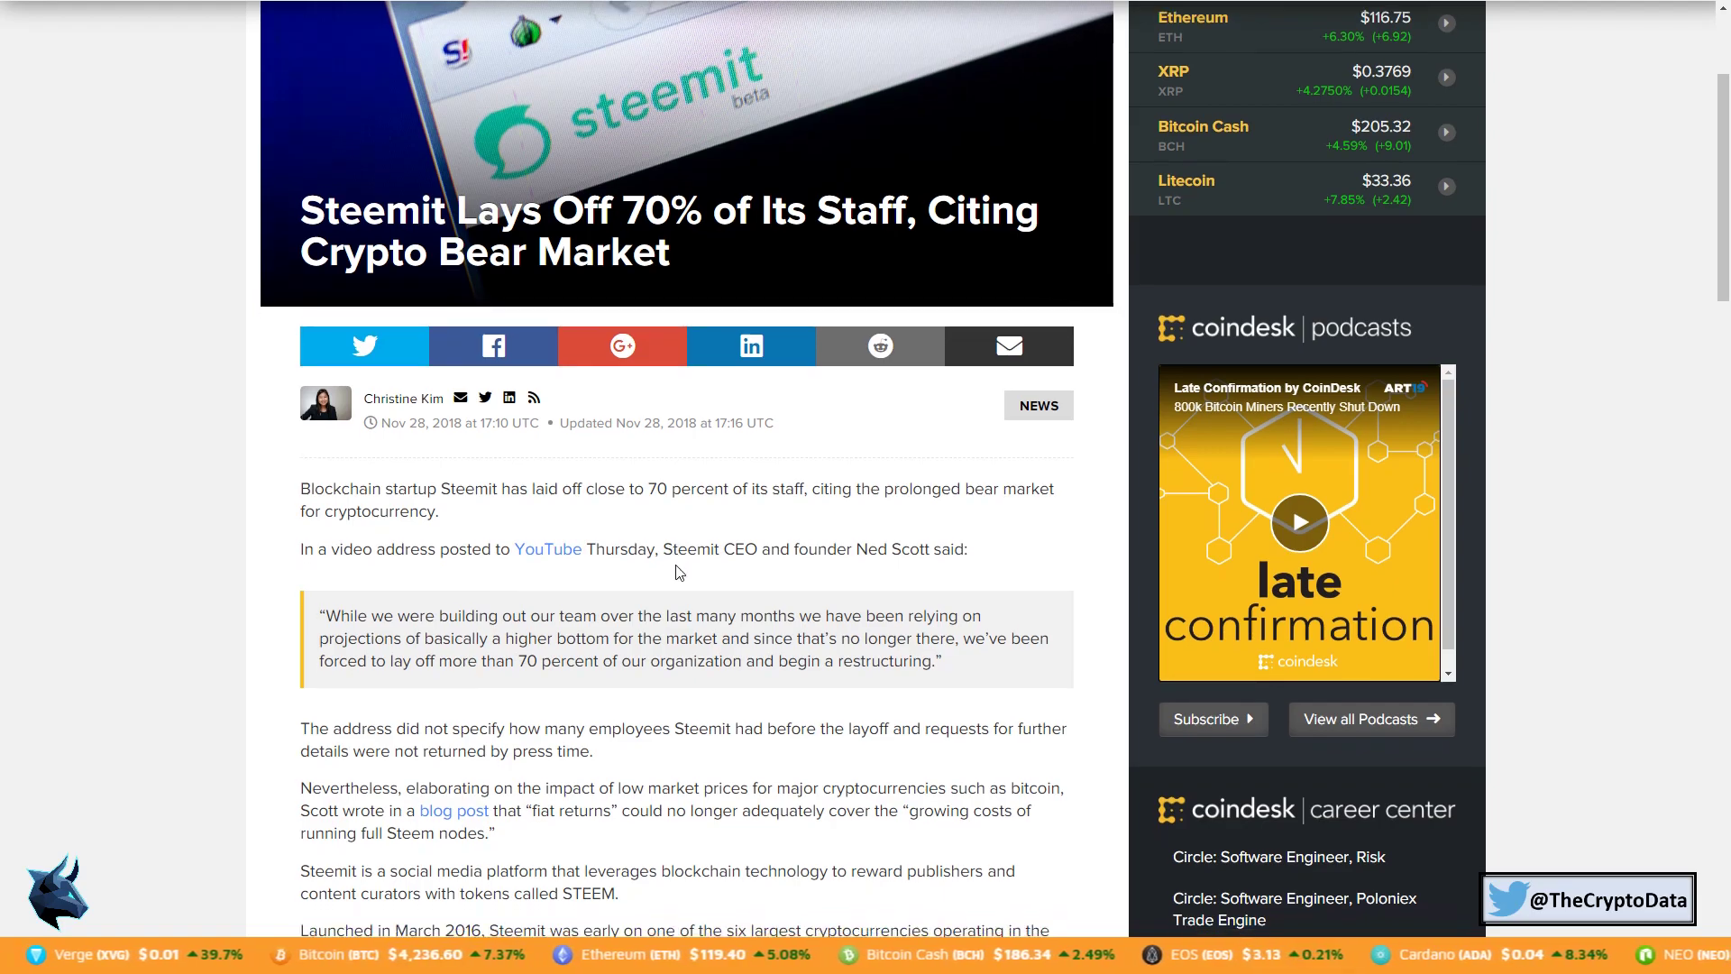
pyautogui.scroll(-2, 678, 566)
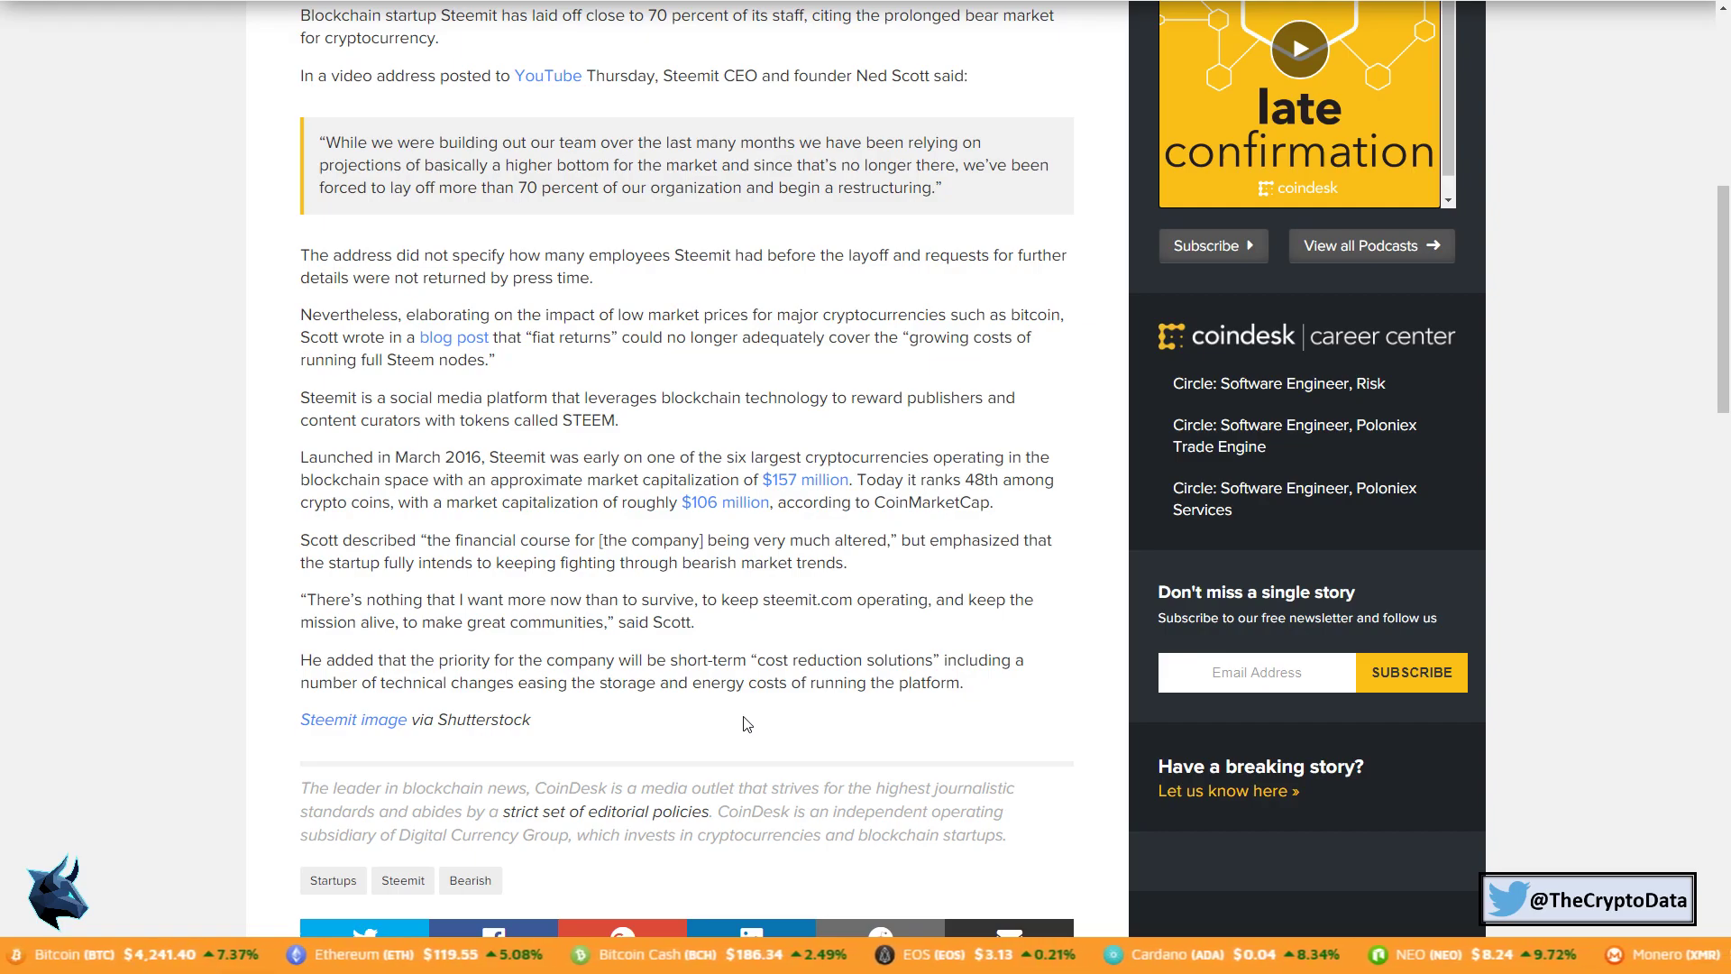
pyautogui.scroll(5, 743, 723)
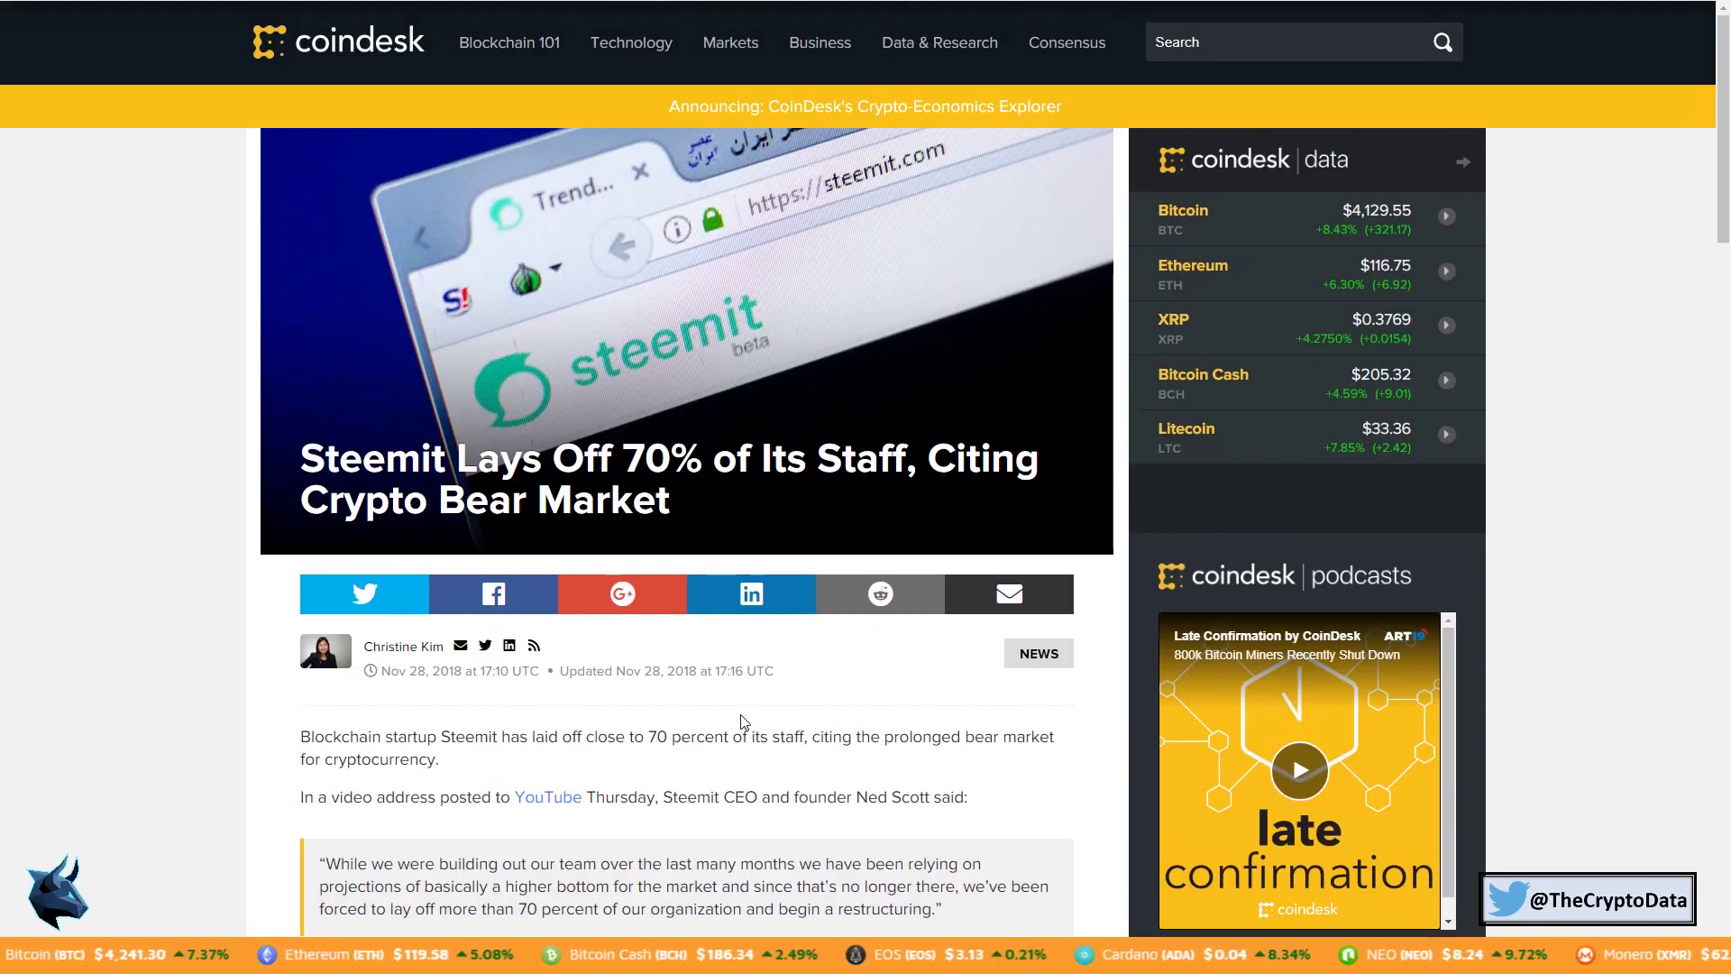
# - Move to the CNBC article on Amazon embracing blockchain despite the crypto crash
pyautogui.hotkey('ctrl', 'Tab')
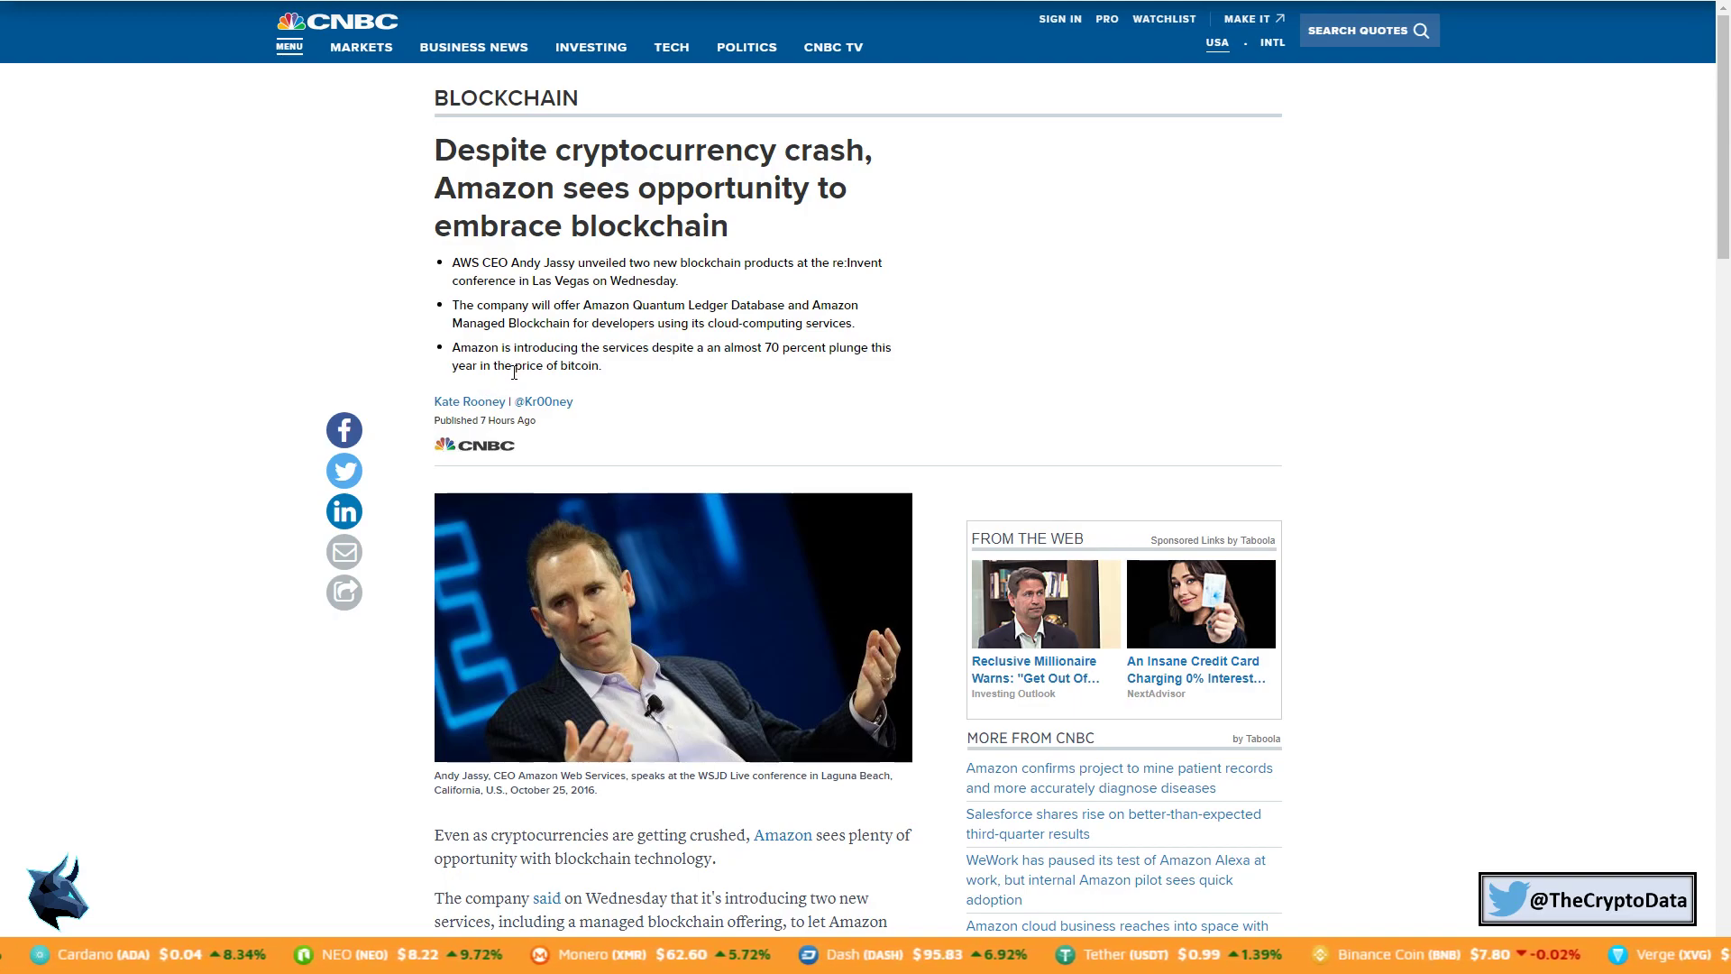
pyautogui.scroll(-5, 683, 415)
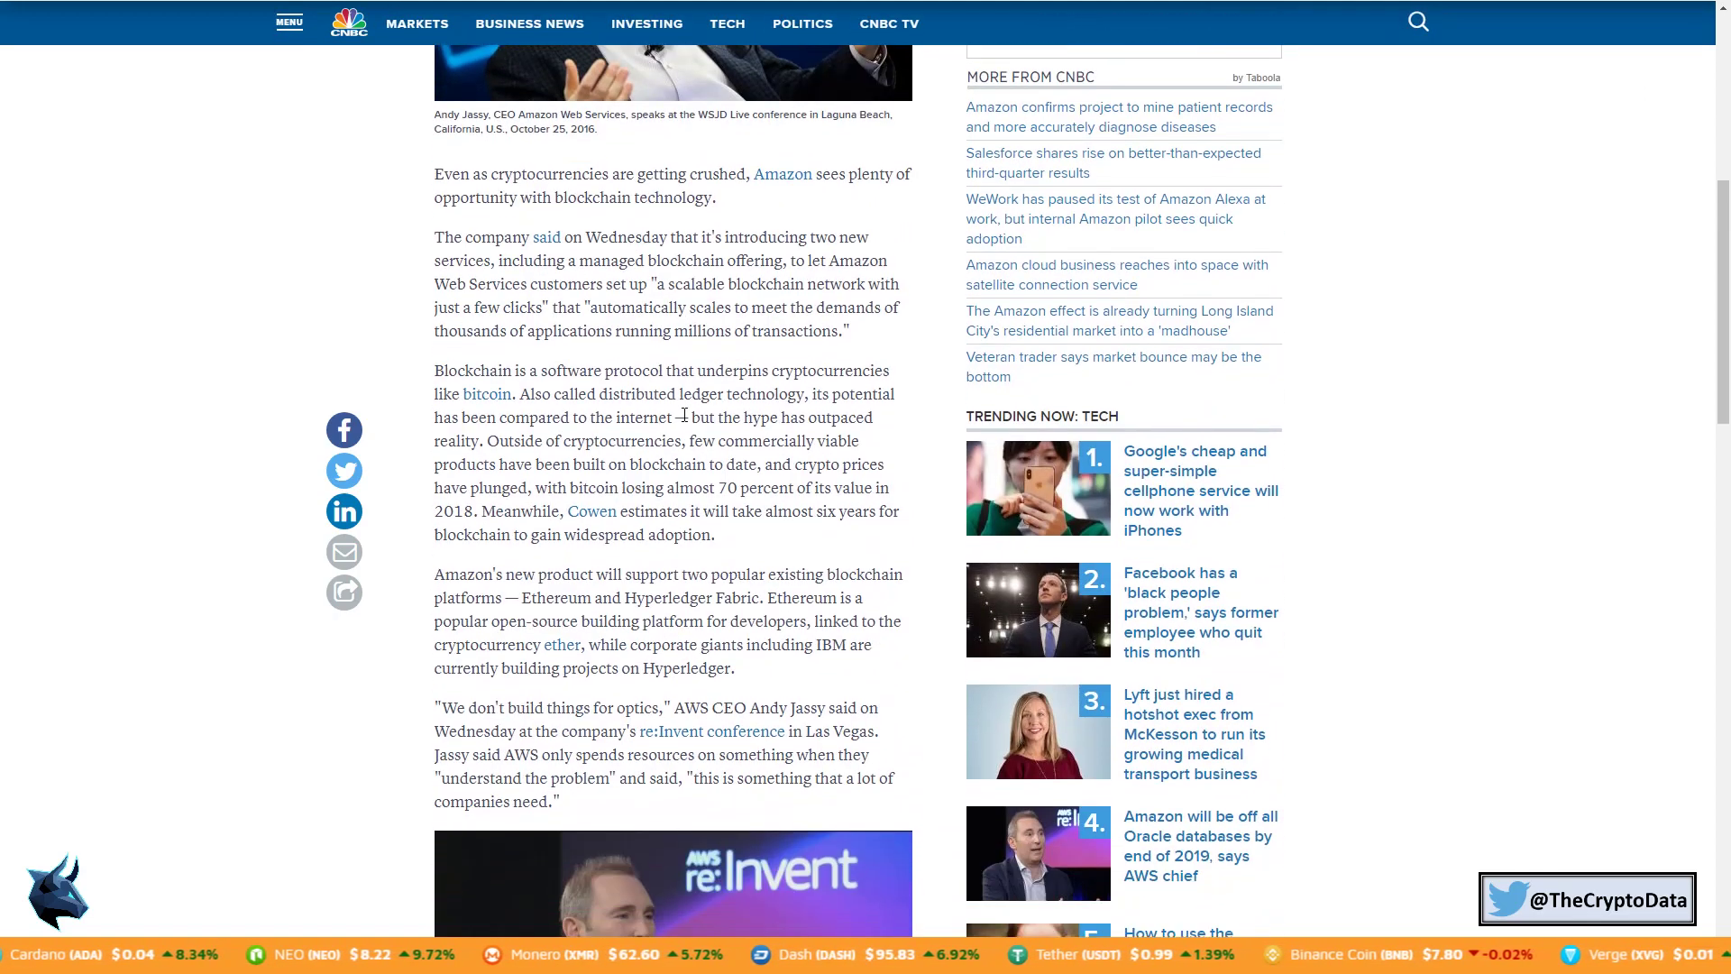
pyautogui.scroll(-1, 687, 414)
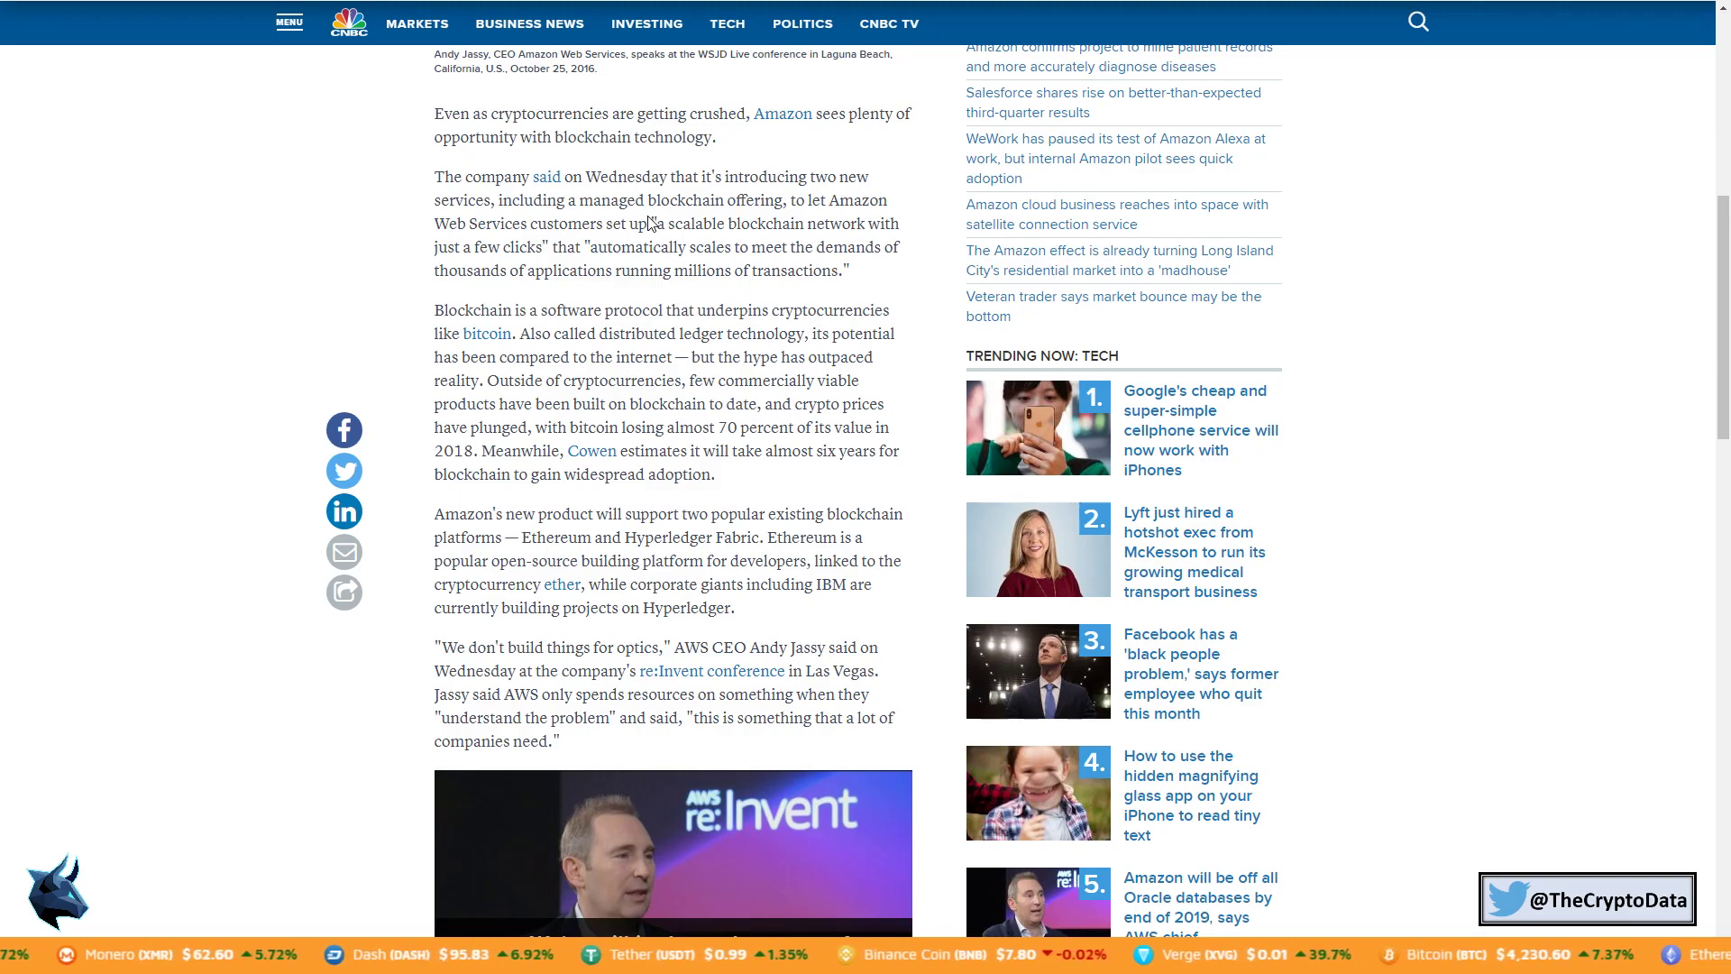
pyautogui.scroll(-2, 599, 367)
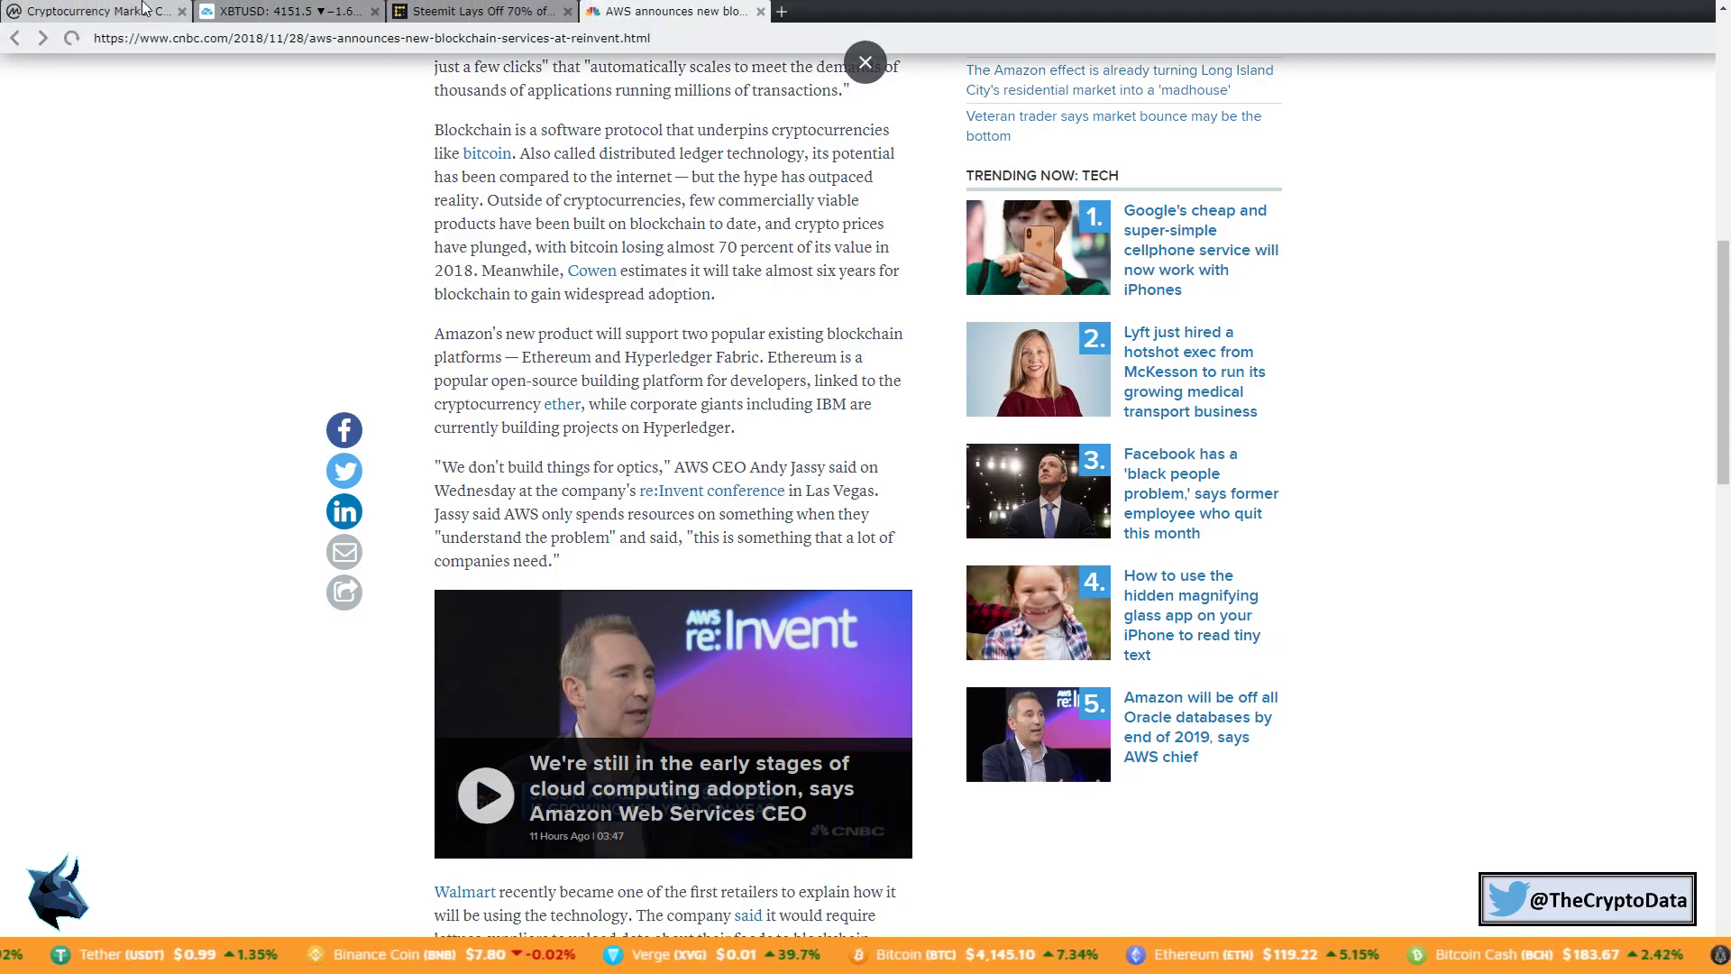
# - Glance at the CoinMarketCap price table, then return to the CNBC Amazon article
pyautogui.click(135, 10)
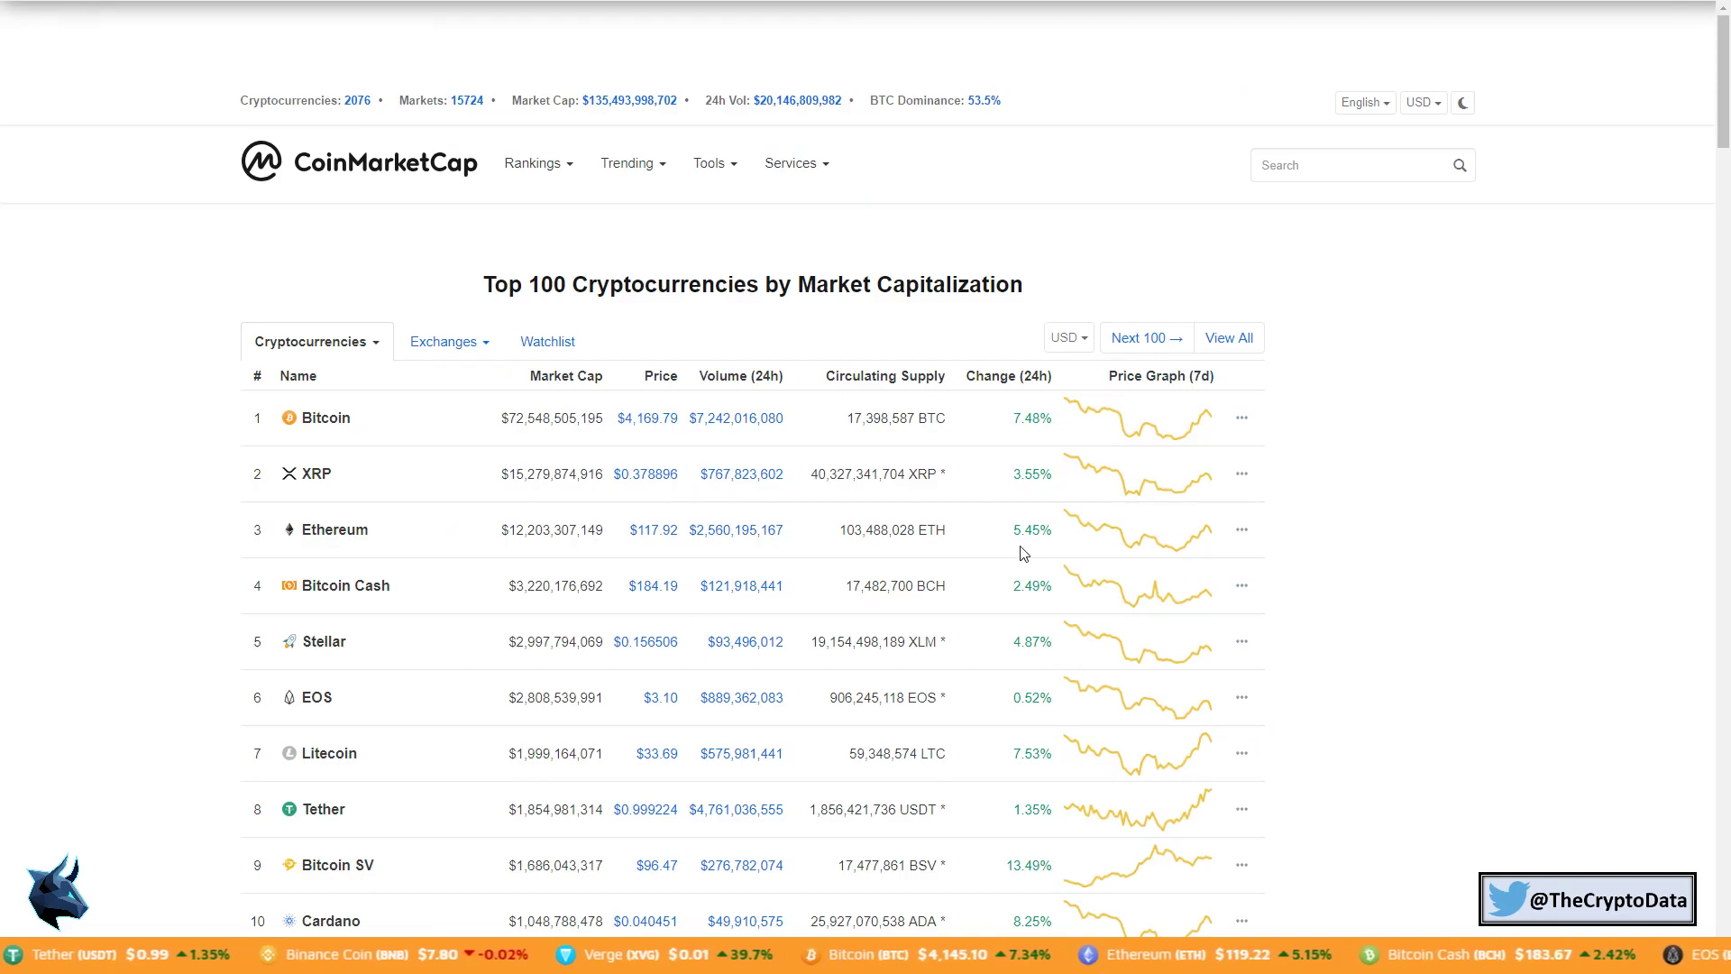
pyautogui.click(609, 7)
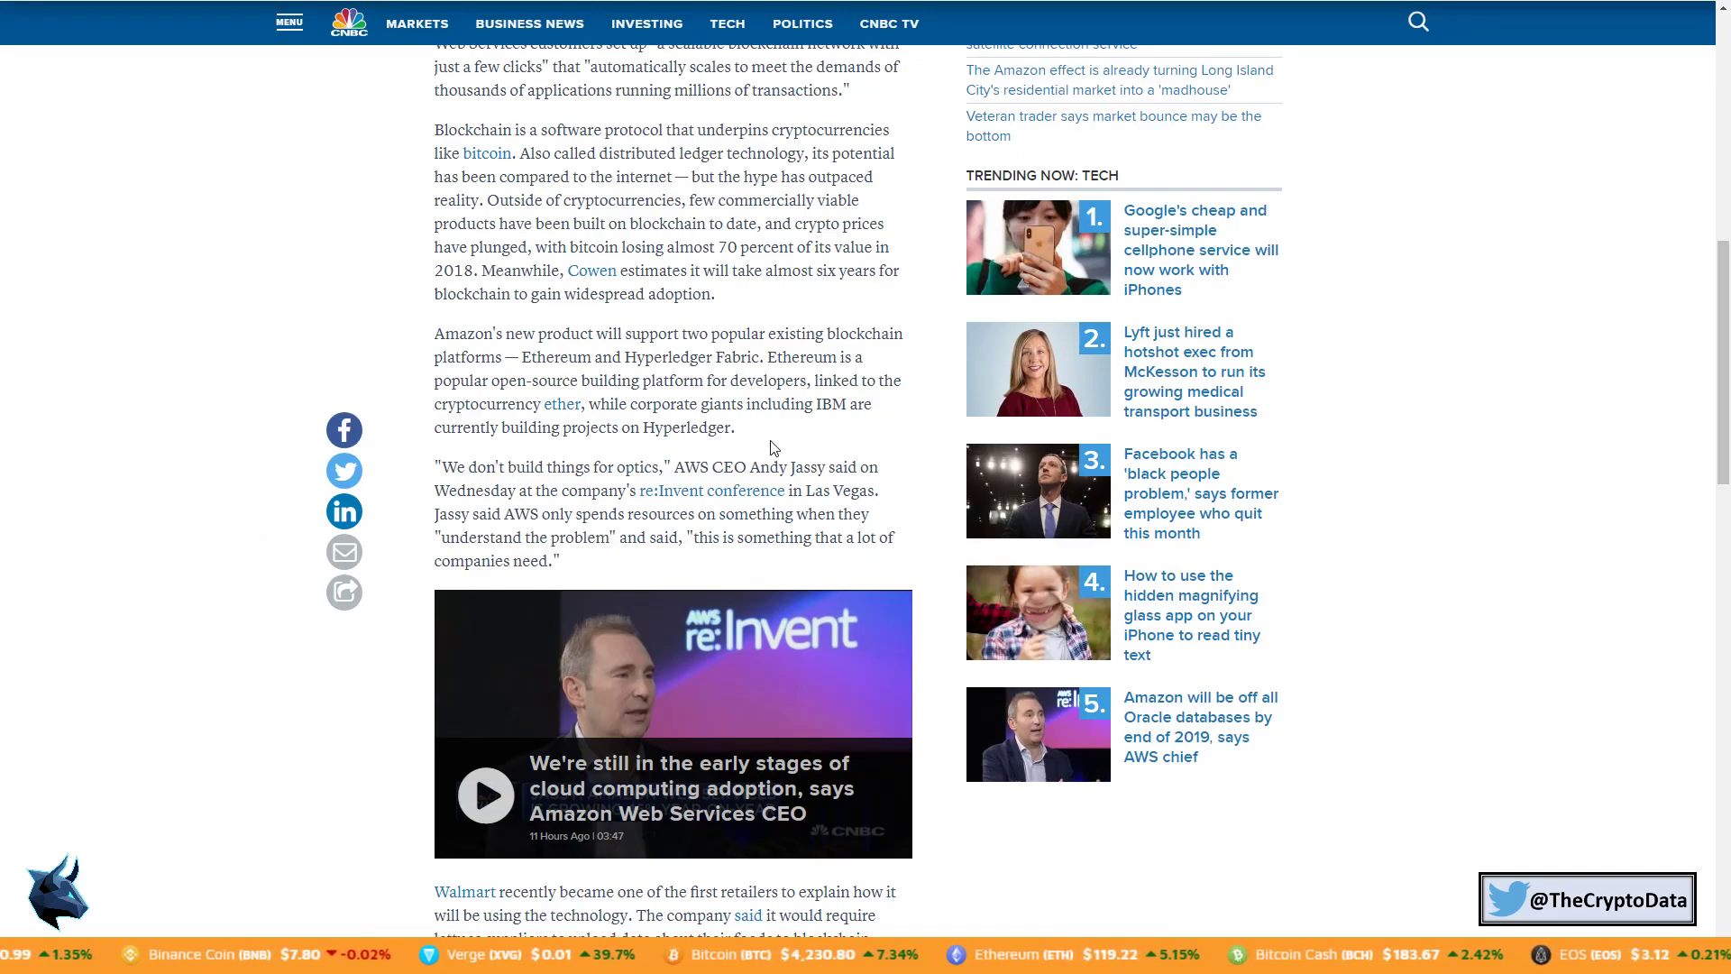
pyautogui.scroll(-3, 771, 449)
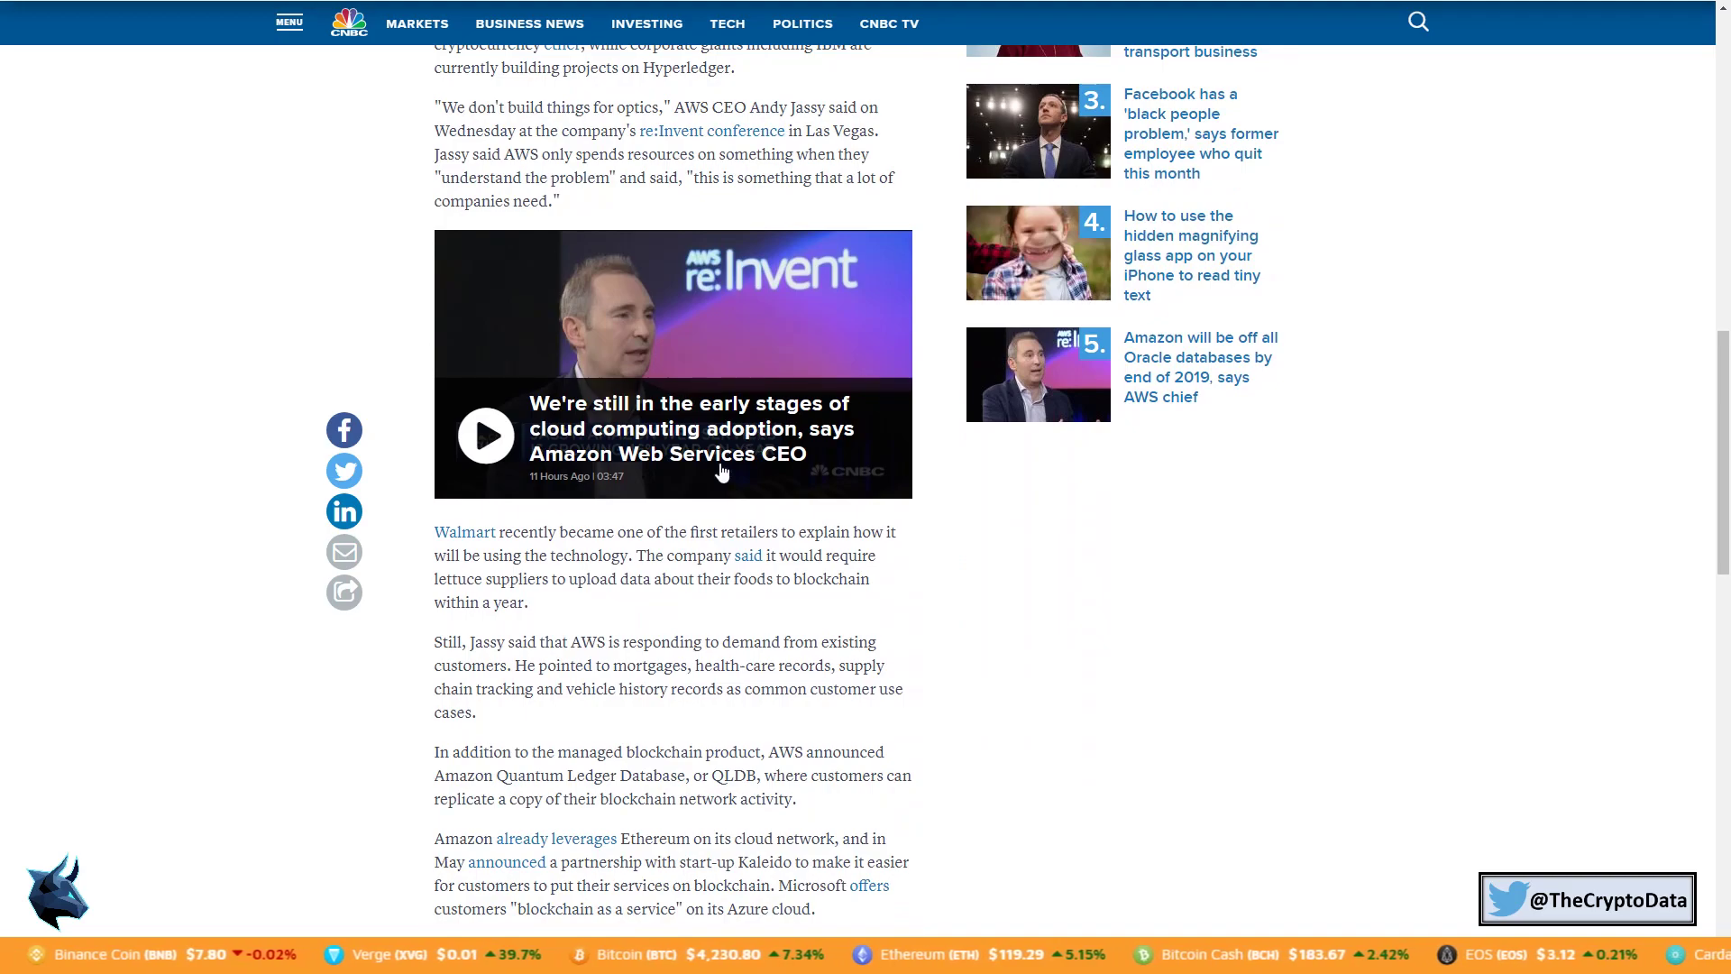
pyautogui.scroll(-2, 689, 509)
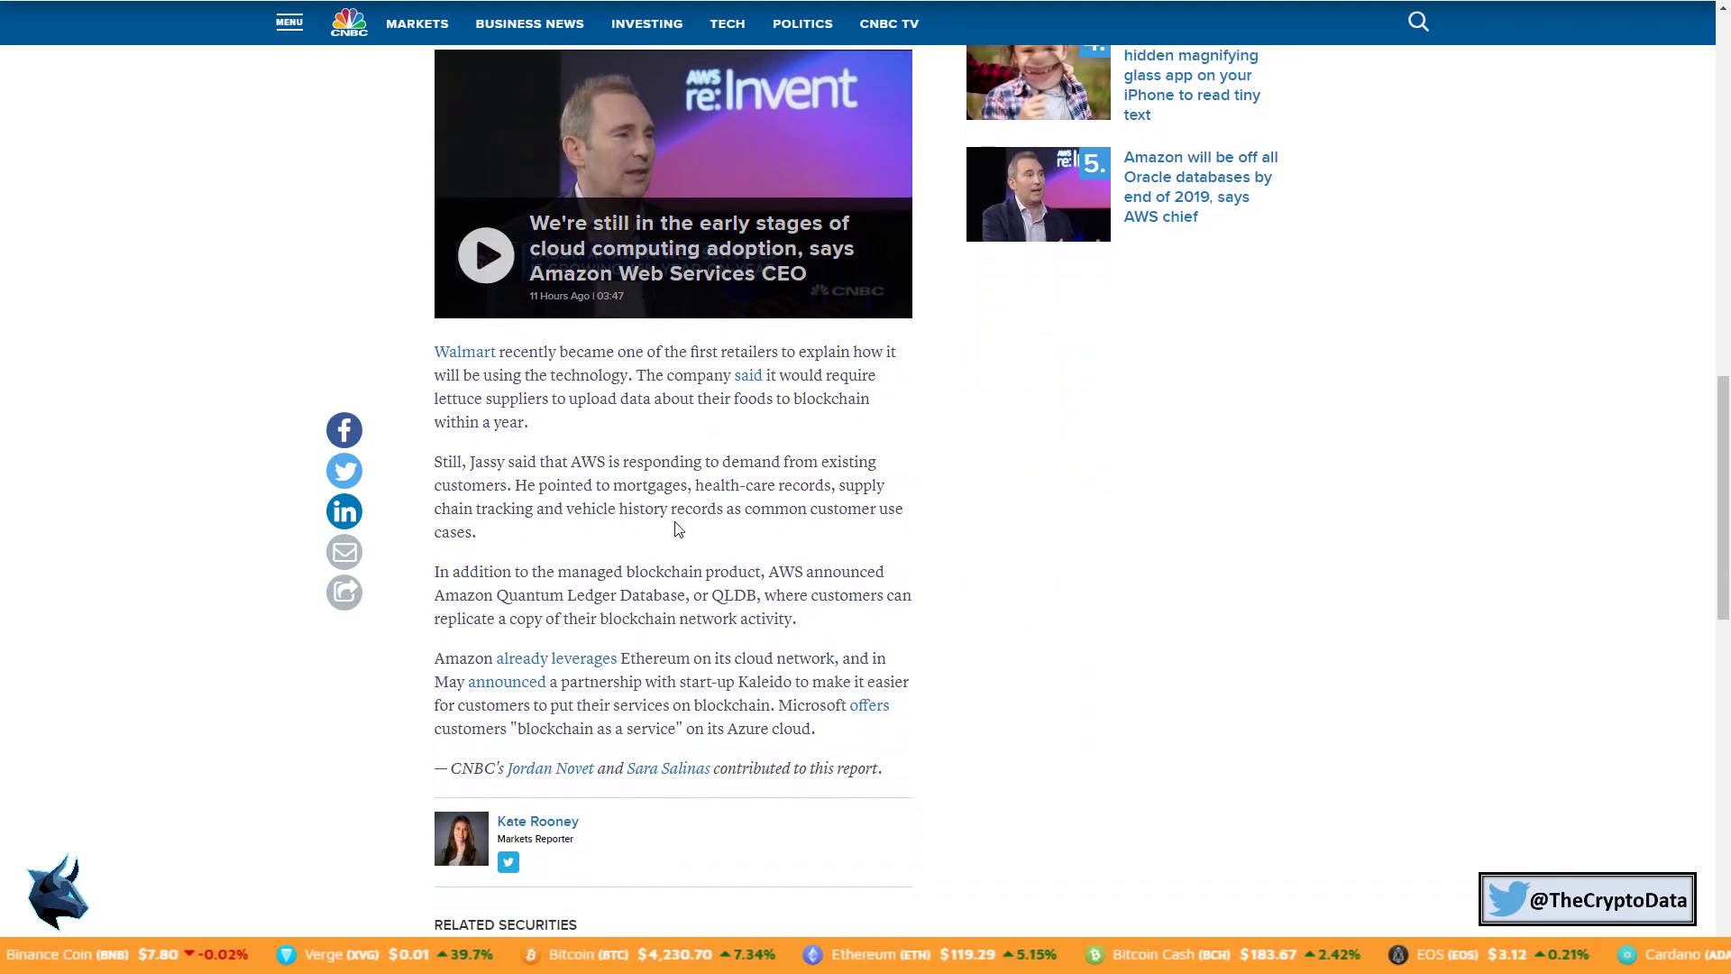
pyautogui.scroll(4, 690, 514)
pyautogui.scroll(1, 693, 521)
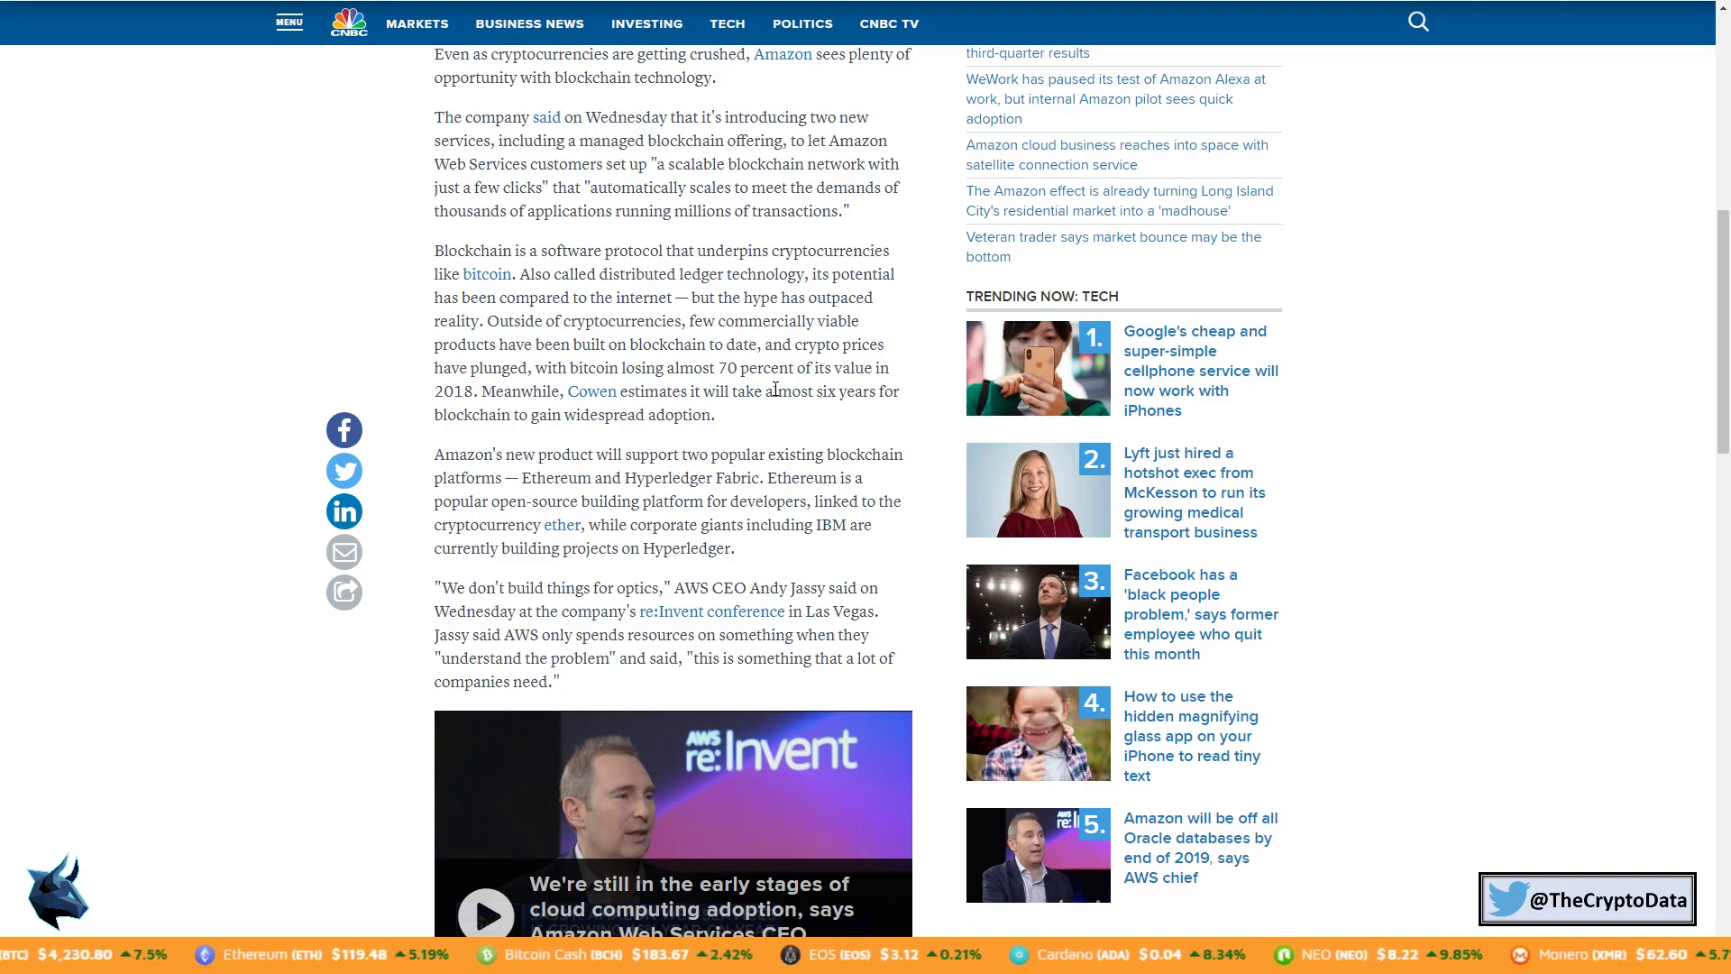
pyautogui.scroll(-2, 1443, 738)
pyautogui.scroll(-1, 1442, 738)
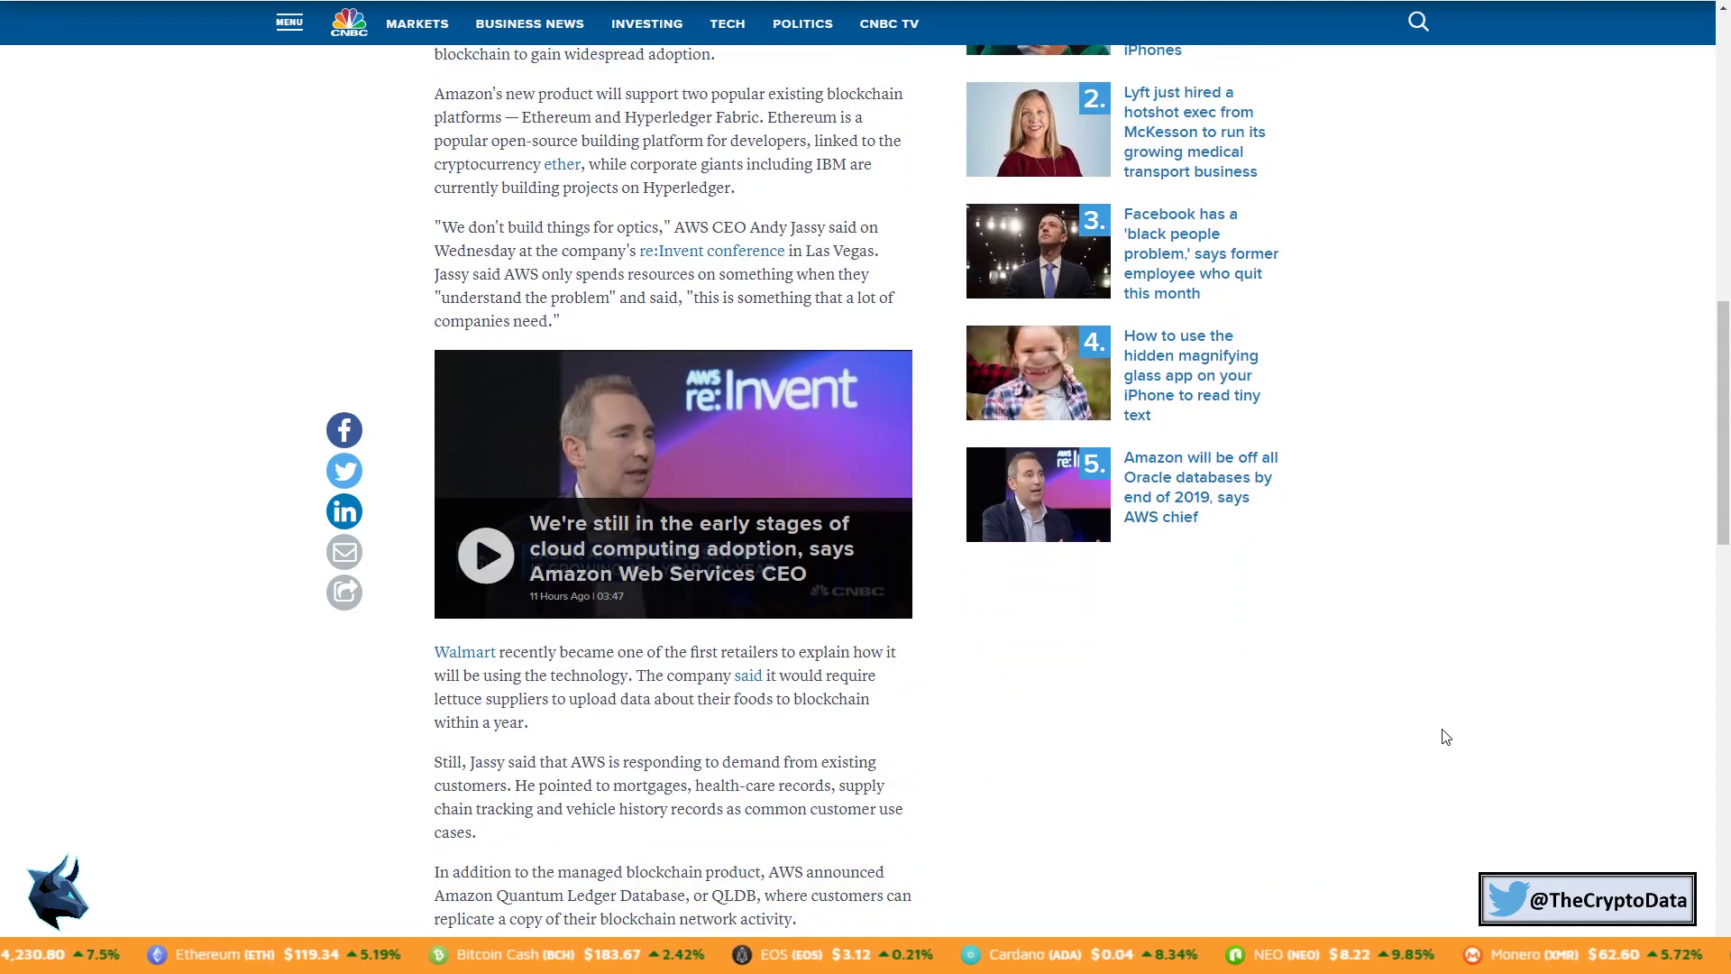
pyautogui.scroll(-1, 1436, 742)
pyautogui.scroll(-1, 1349, 748)
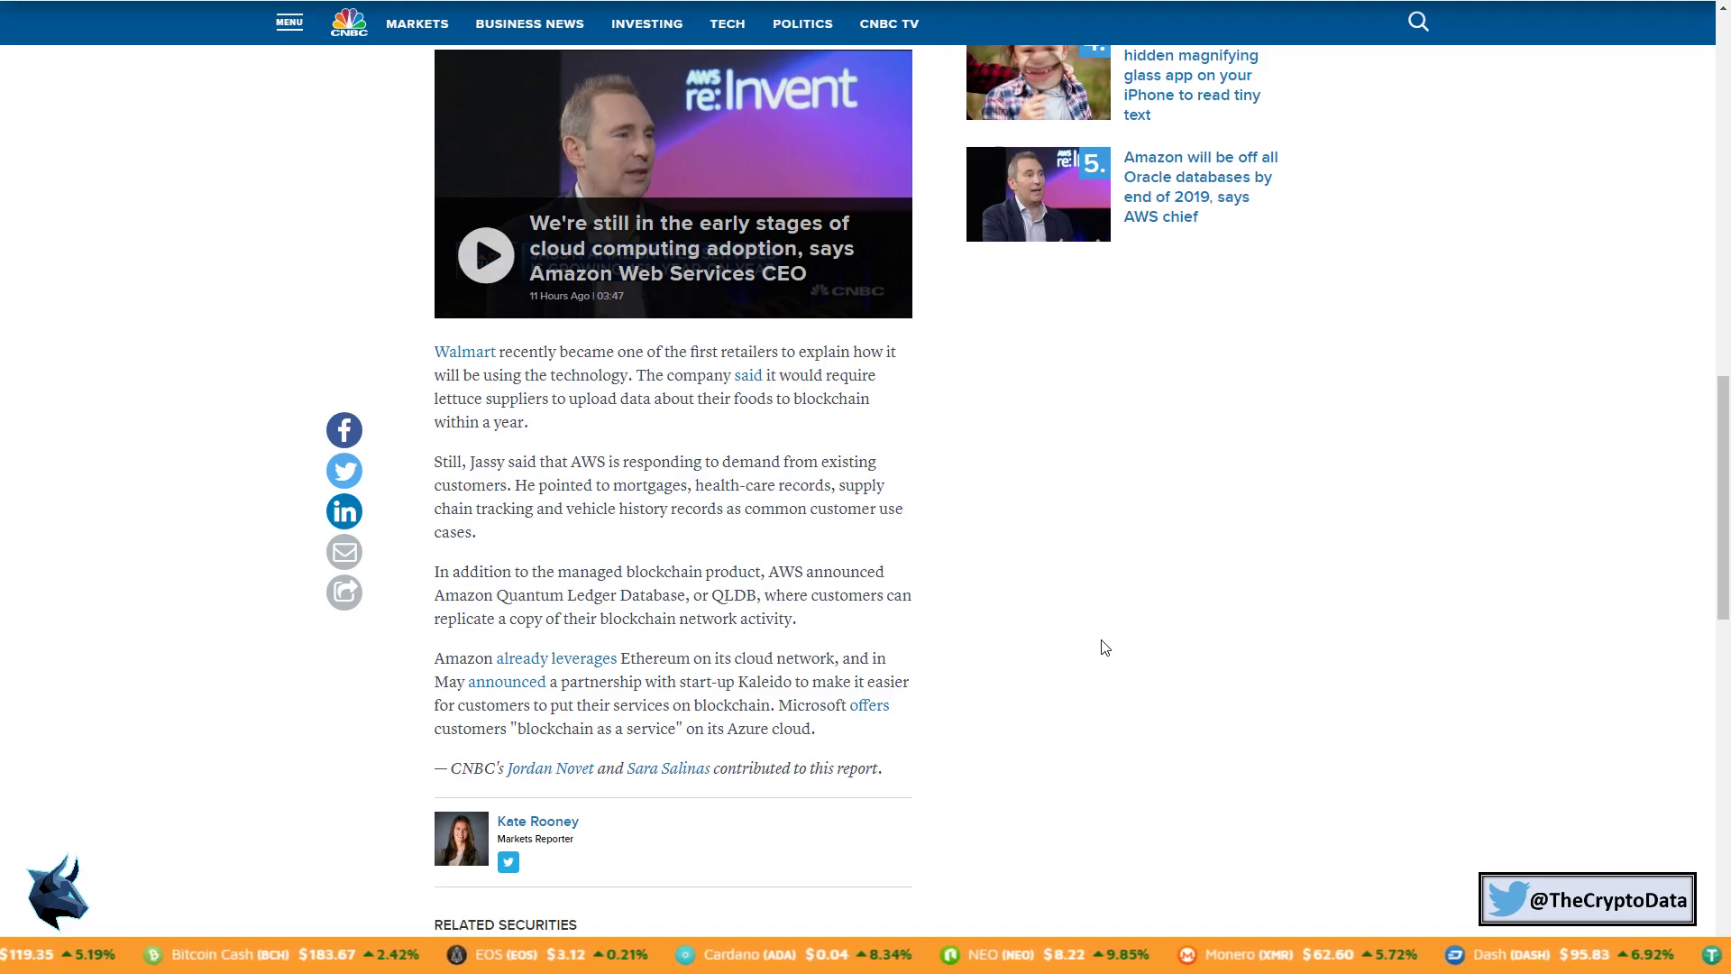
pyautogui.scroll(5, 1103, 648)
pyautogui.scroll(10, 1095, 639)
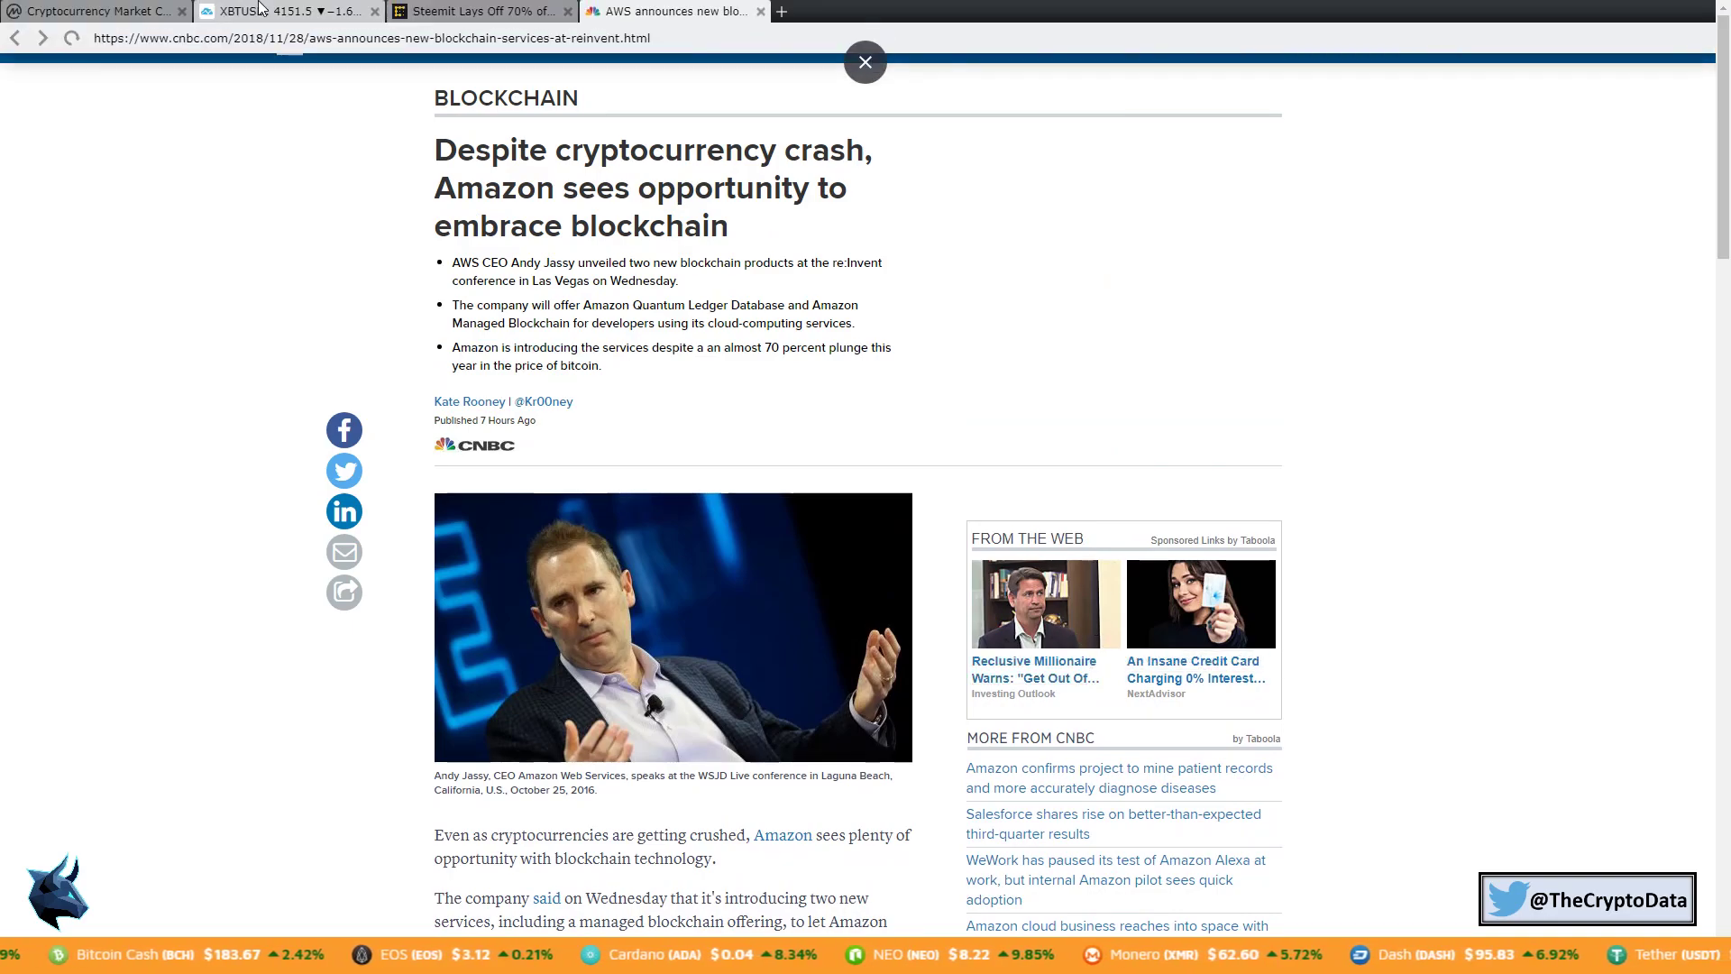
# - Return to the XBTUSD 4-hour perpetual swap chart in TradingView
pyautogui.click(263, 9)
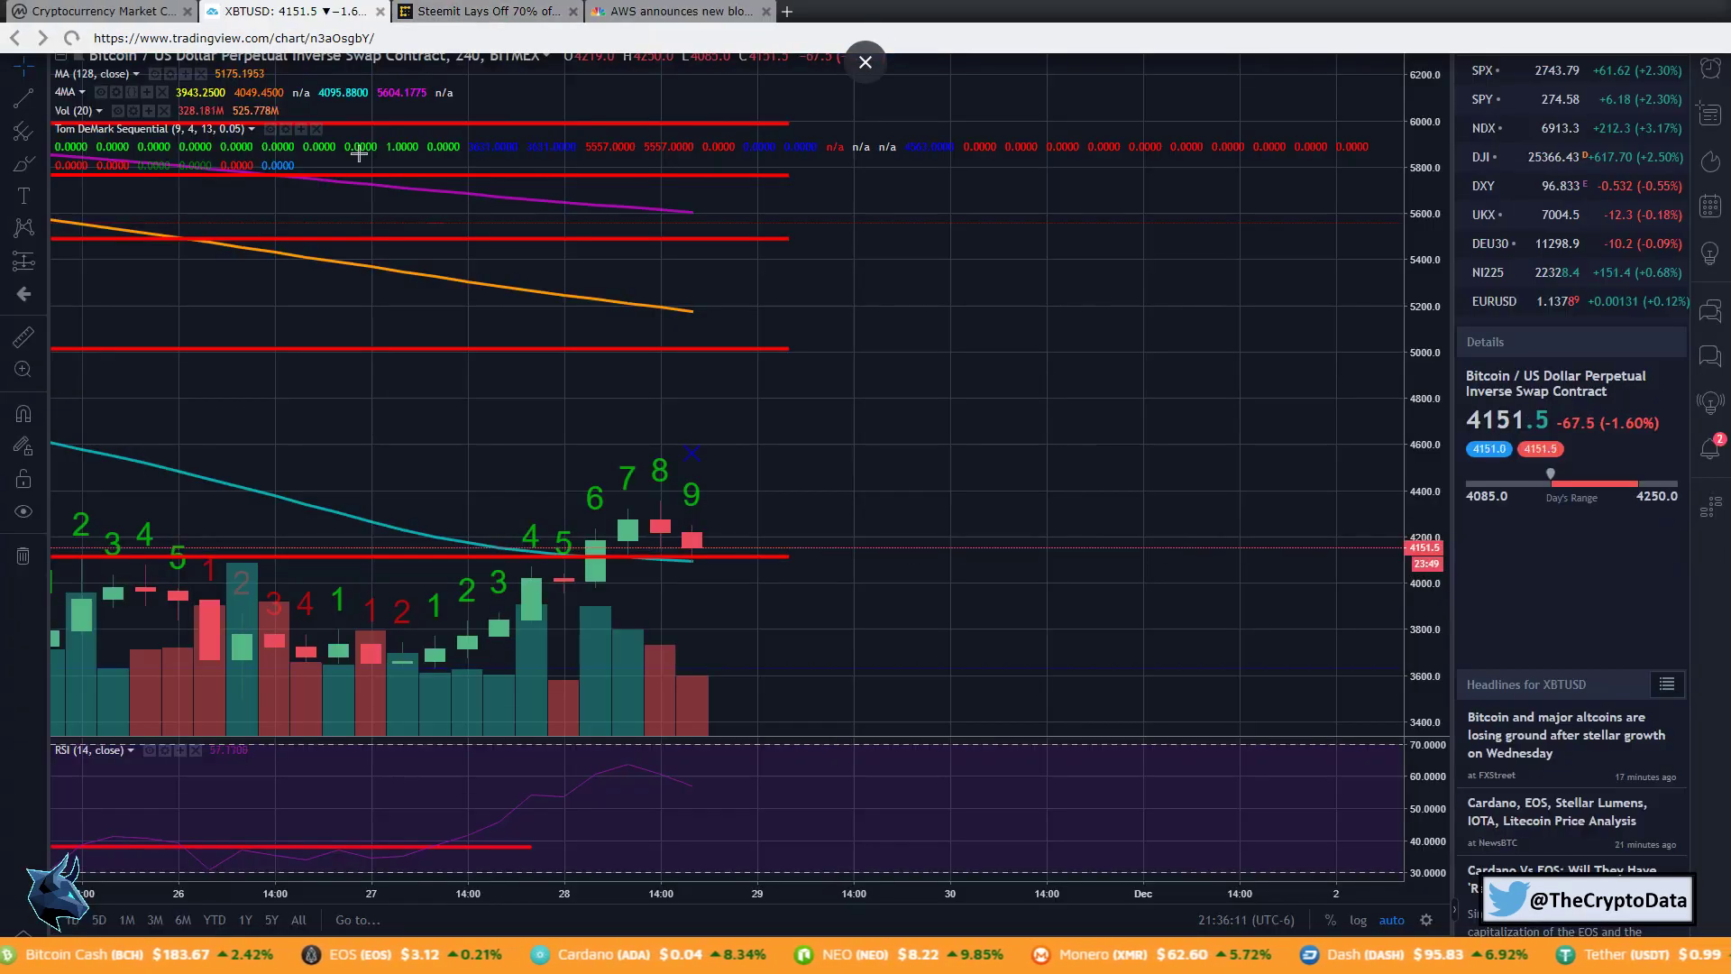